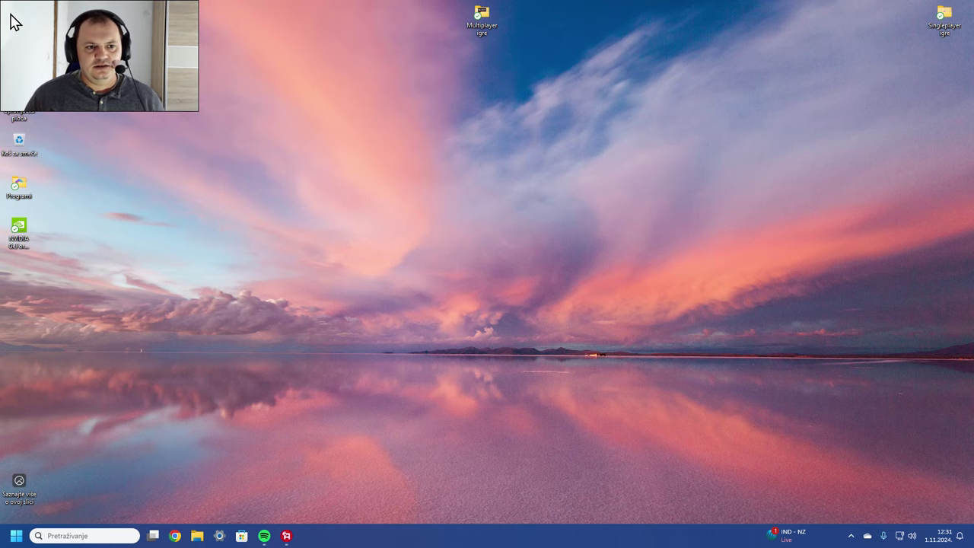
Open File Explorer at the Preuzimanja folder and mount the bazzite-deck-gnome-stable disk image, accepting the security warning.
key(super+e)
scroll(202, 258, down, 2)
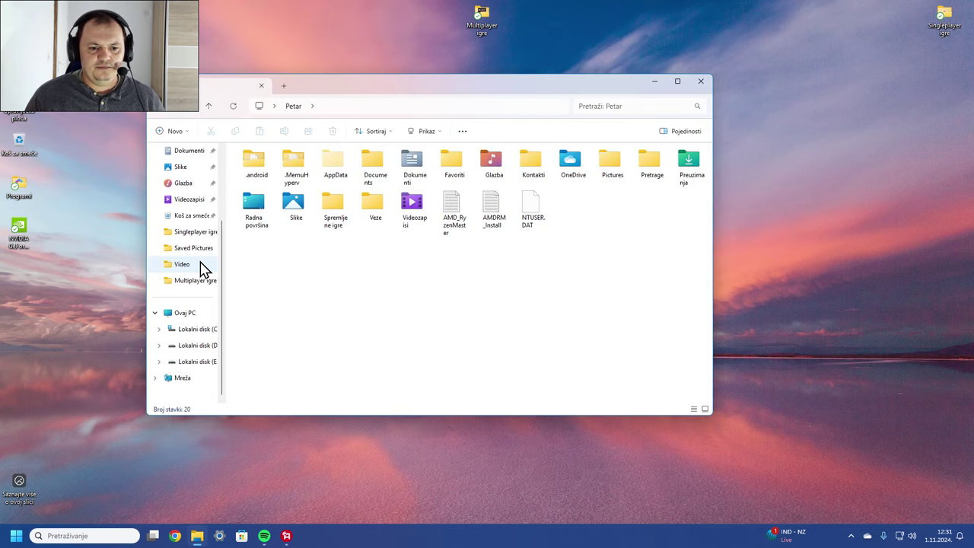
scroll(191, 255, up, 3)
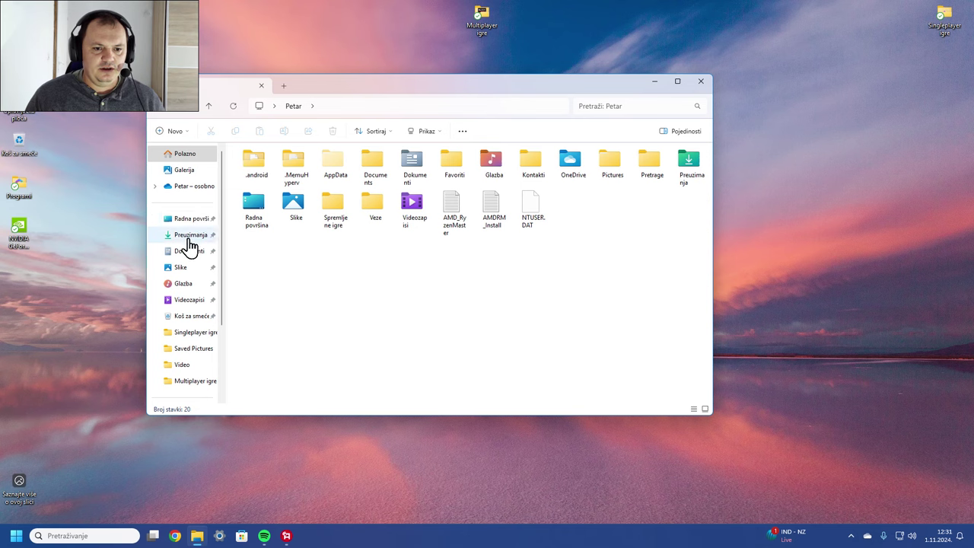
click(188, 237)
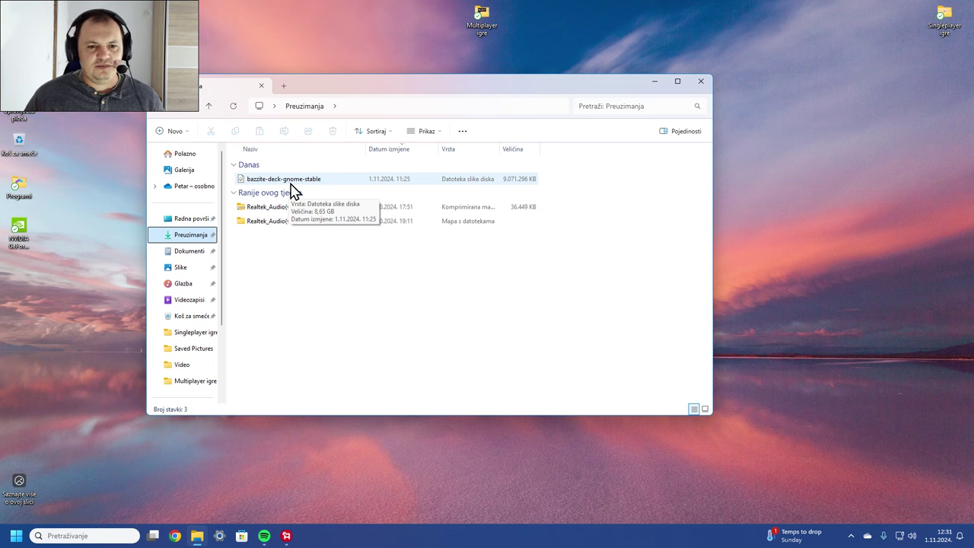
right_click(293, 185)
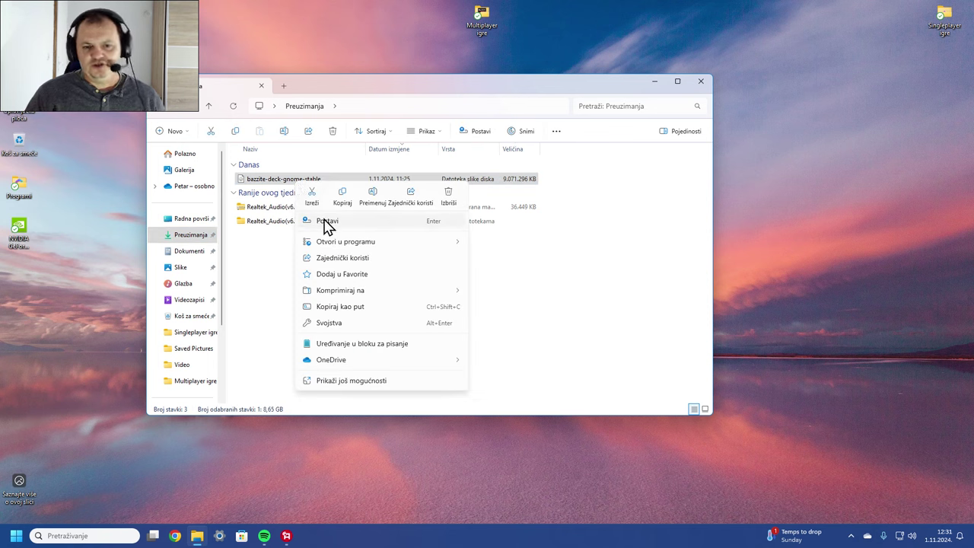
click(325, 223)
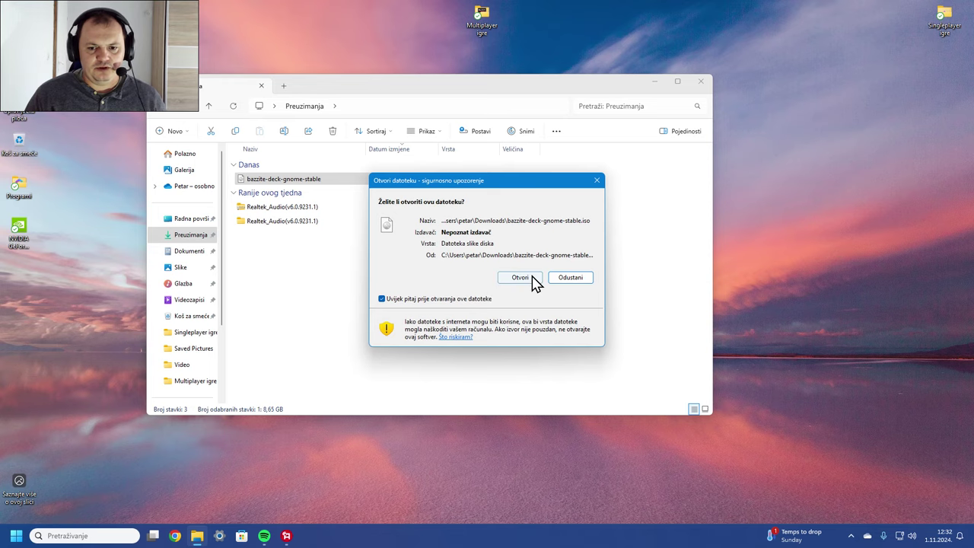
click(535, 280)
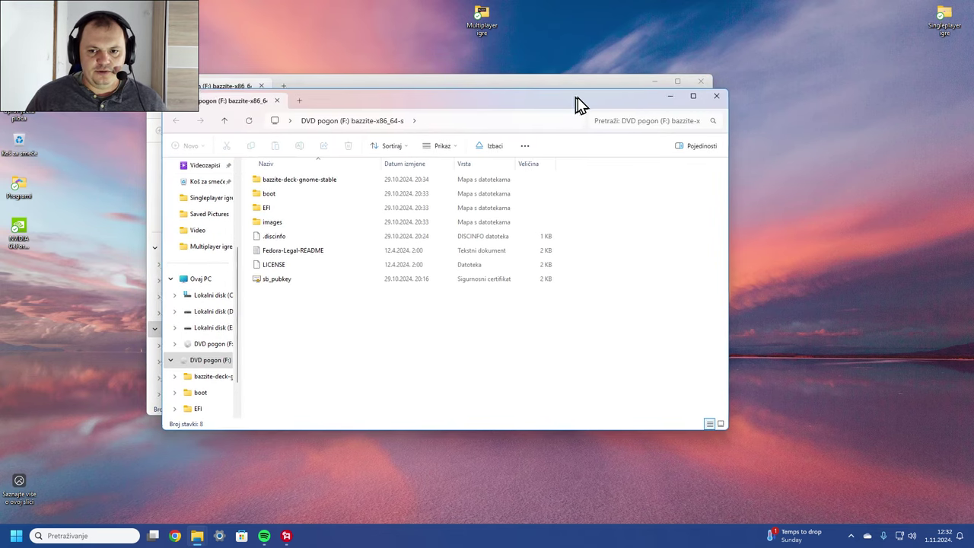
Separate the two File Explorer windows and show the Ovaj PC drives in the original one.
drag(478, 103, 719, 100)
drag(373, 87, 306, 85)
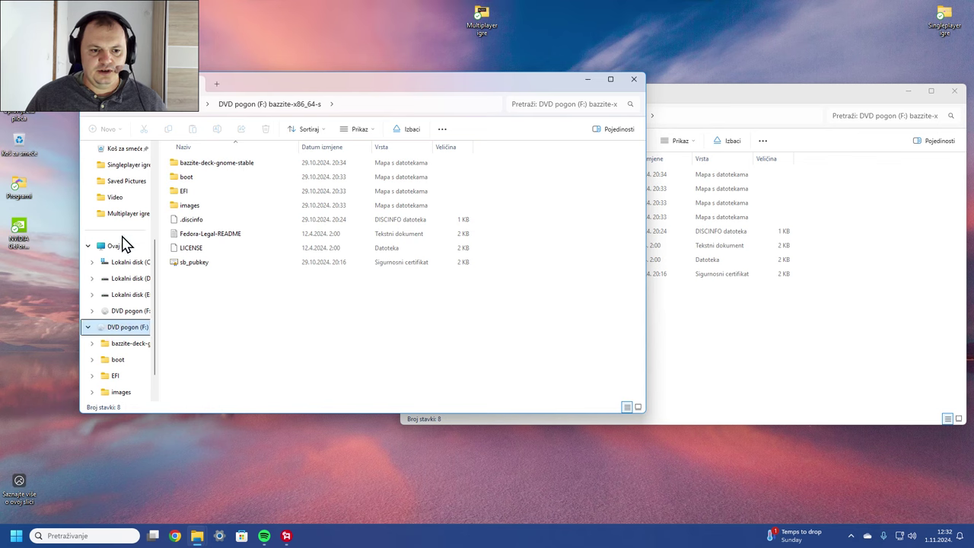
click(118, 247)
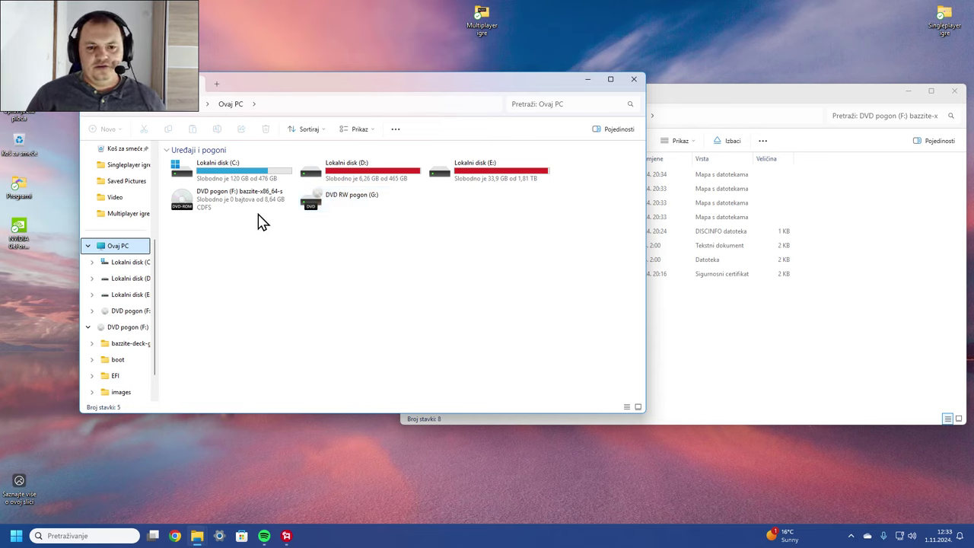
Bring the mounted bazzite disk window to the front, reposition it and show the Ovaj PC drives there.
click(785, 389)
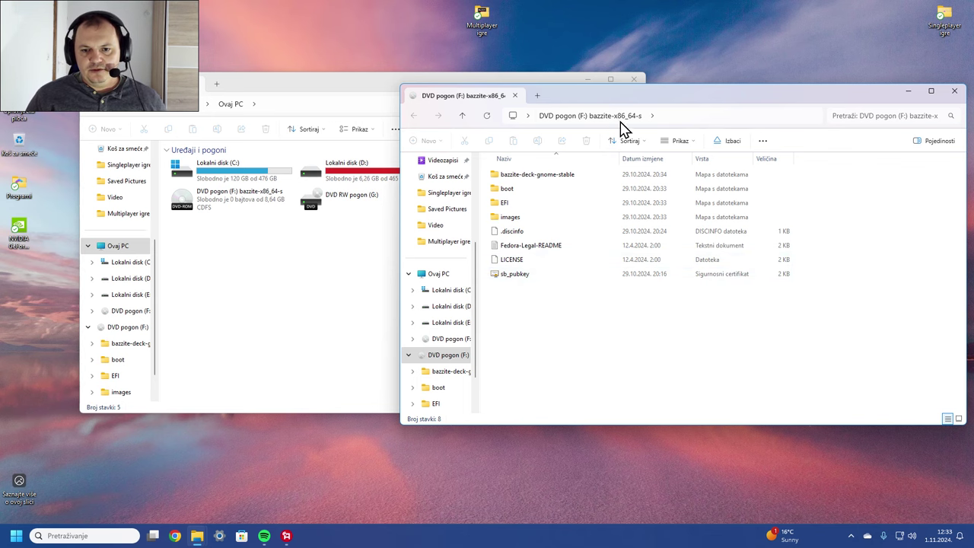
drag(591, 85, 534, 107)
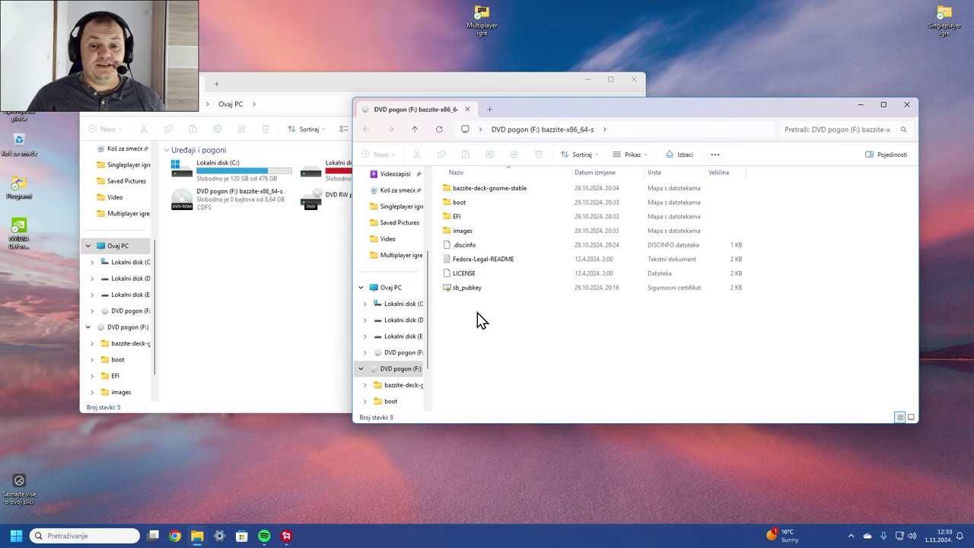
scroll(413, 304, down, 2)
click(395, 227)
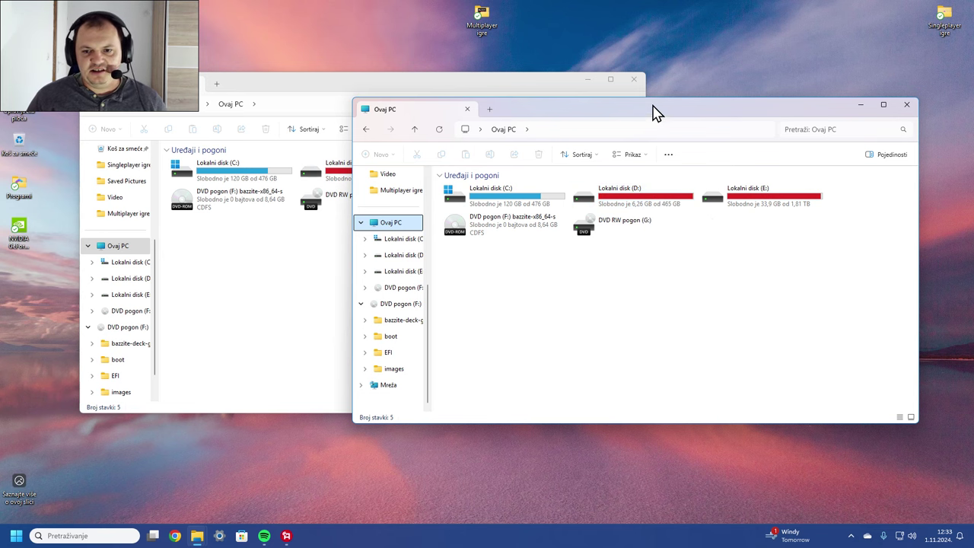
Eject the mounted bazzite-x86_64-s drive (F:) and close that File Explorer window.
drag(652, 114, 584, 140)
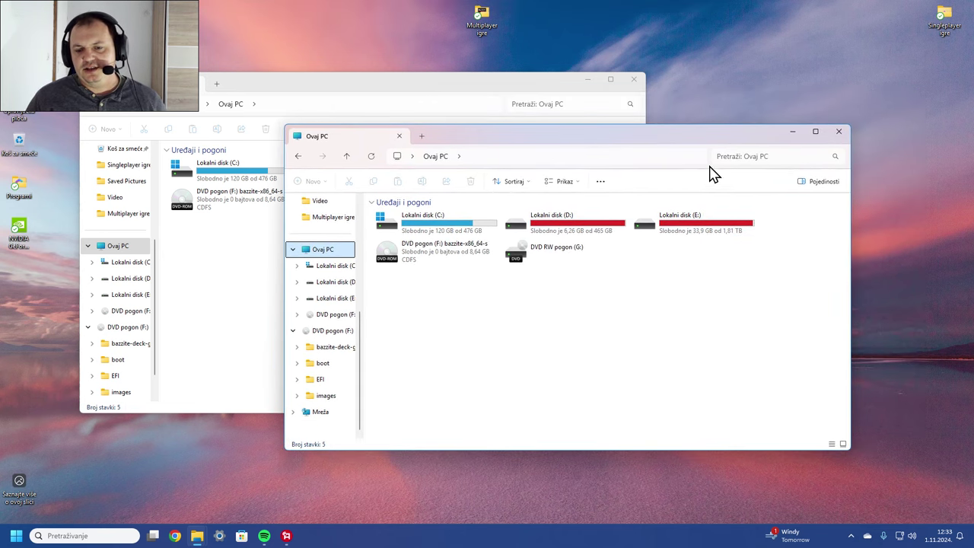
drag(656, 136, 655, 150)
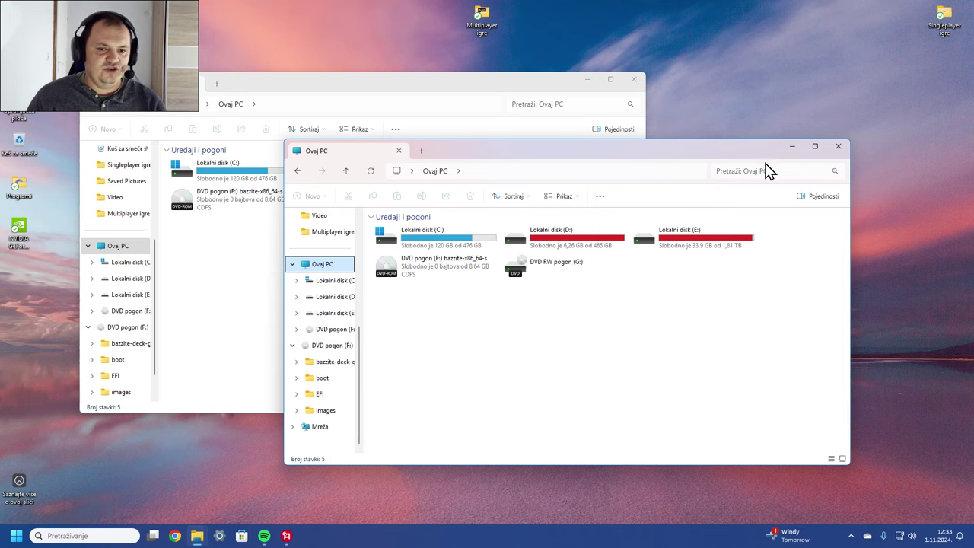
right_click(415, 270)
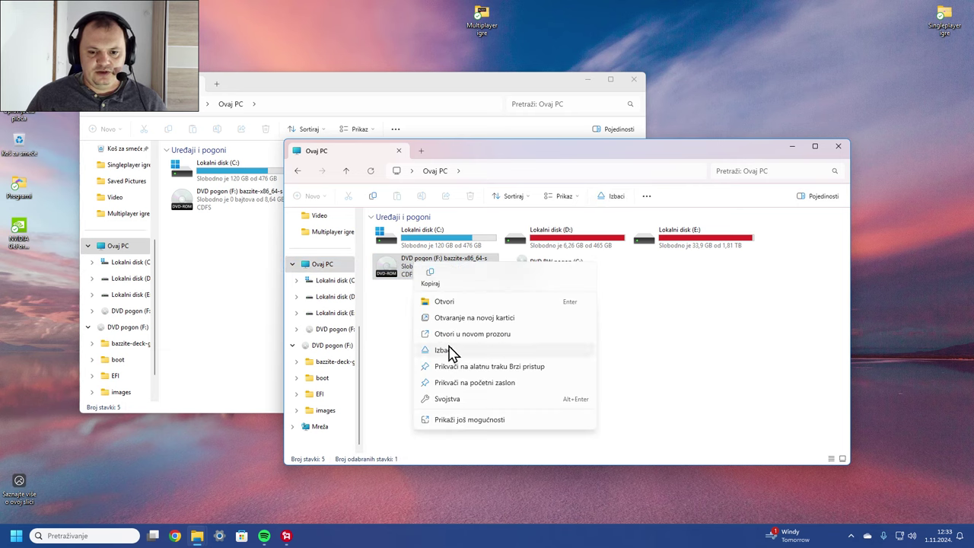
click(449, 351)
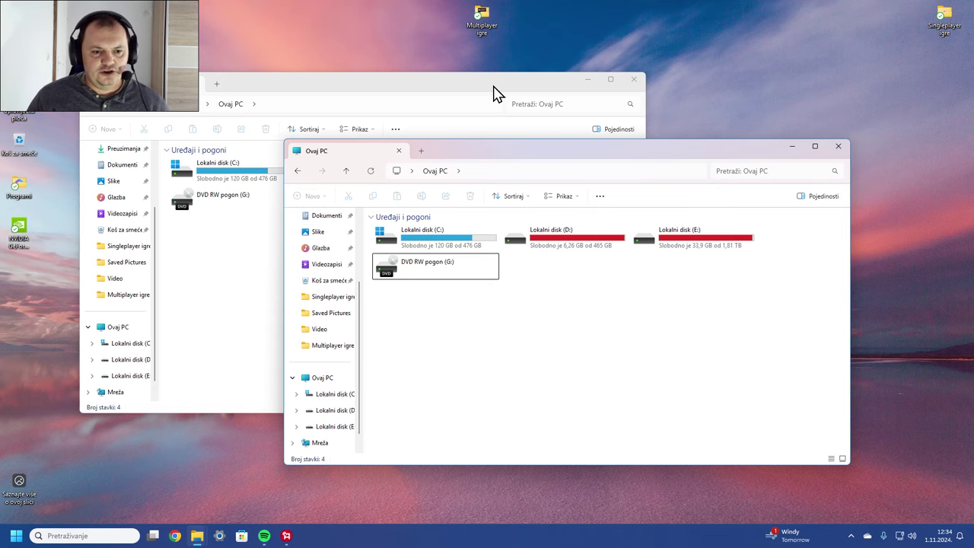
click(837, 150)
Move the remaining File Explorer window, return to Preuzimanja and copy the Realtek_Audio(v6.0.9231.1) folder.
drag(337, 87, 528, 107)
scroll(327, 229, up, 2)
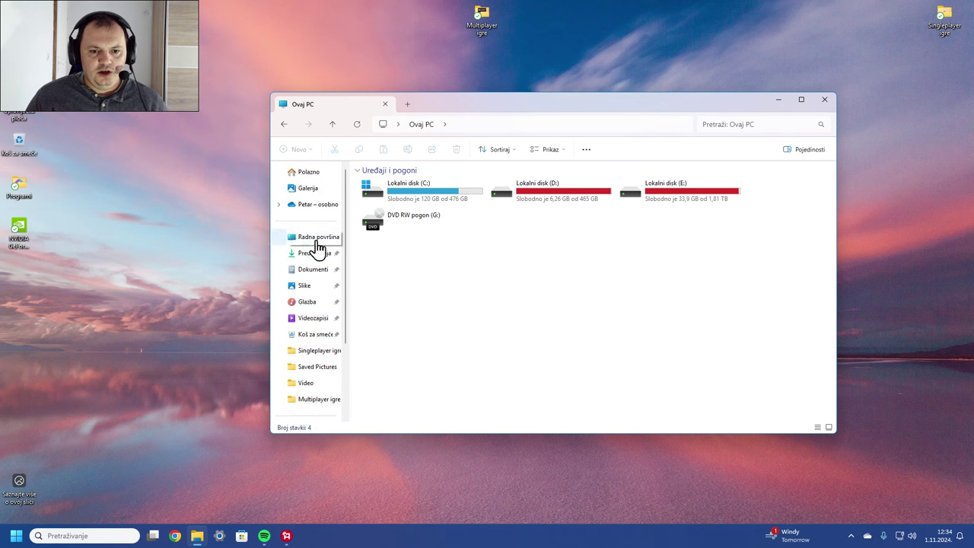
click(311, 269)
click(311, 257)
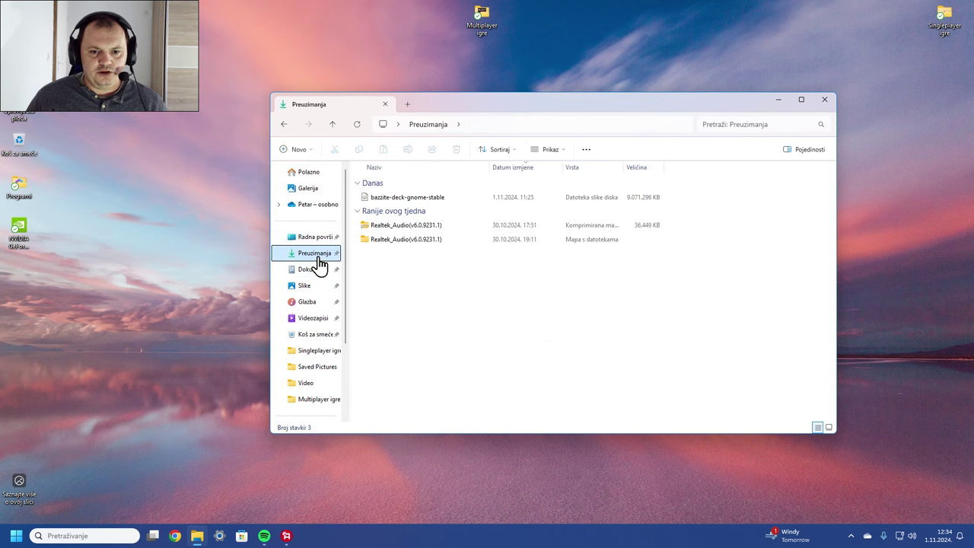
right_click(395, 243)
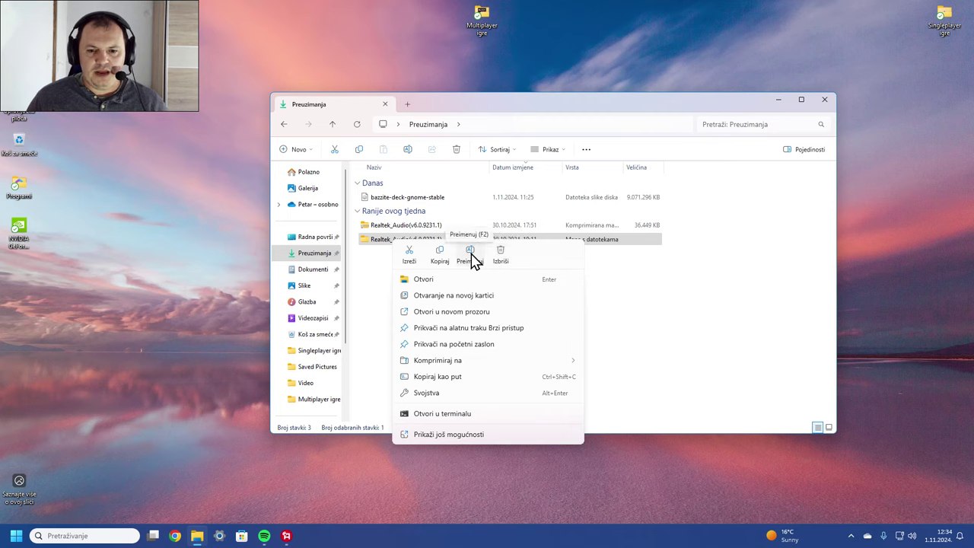
click(442, 254)
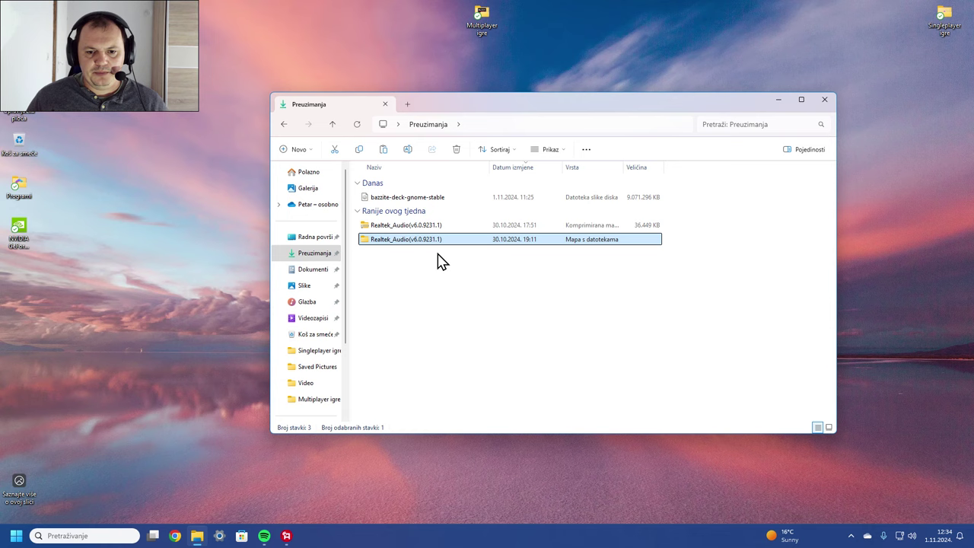
right_click(396, 281)
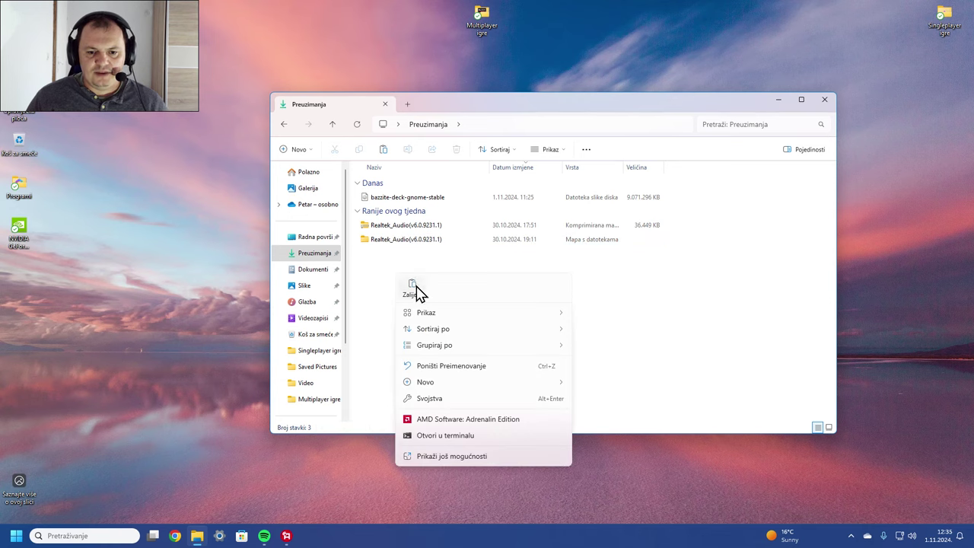
click(384, 254)
click(380, 242)
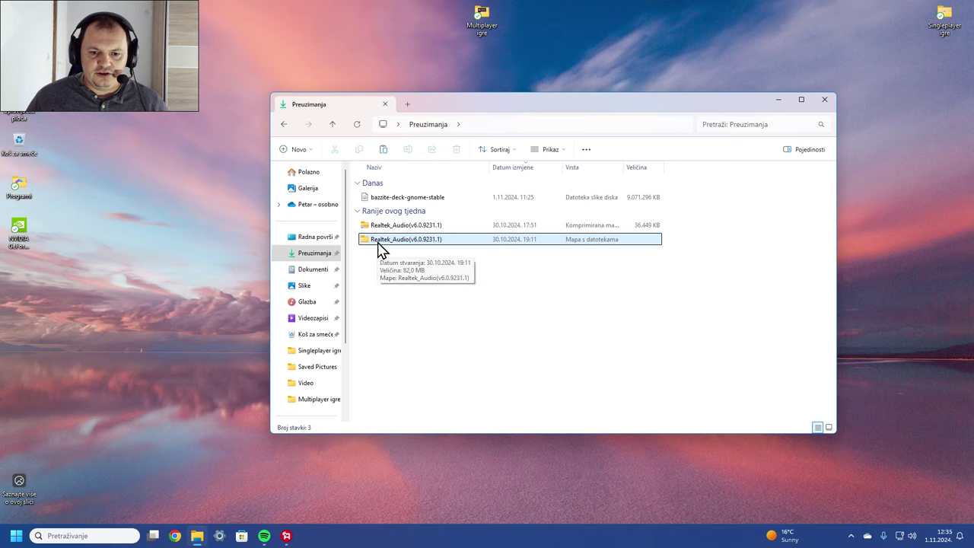
click(403, 255)
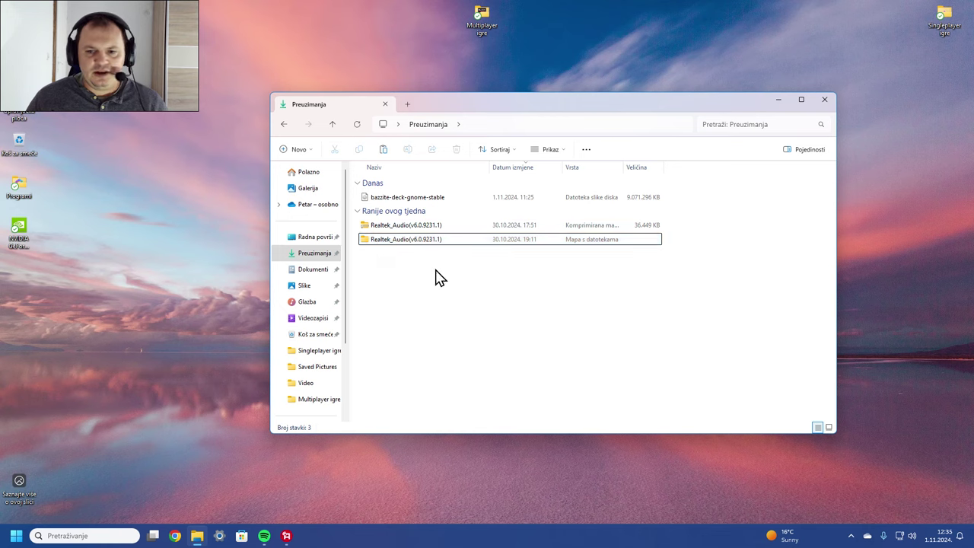
click(398, 244)
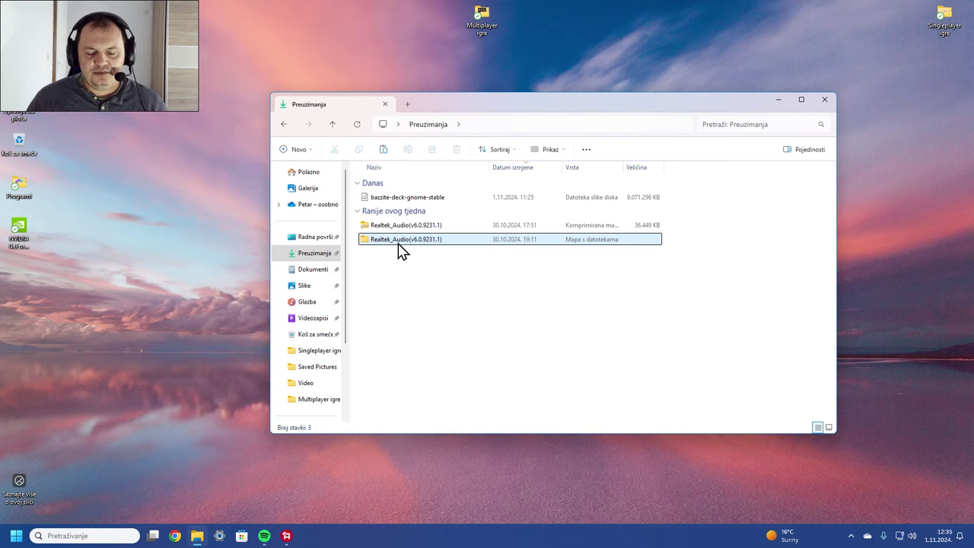
click(400, 251)
click(390, 253)
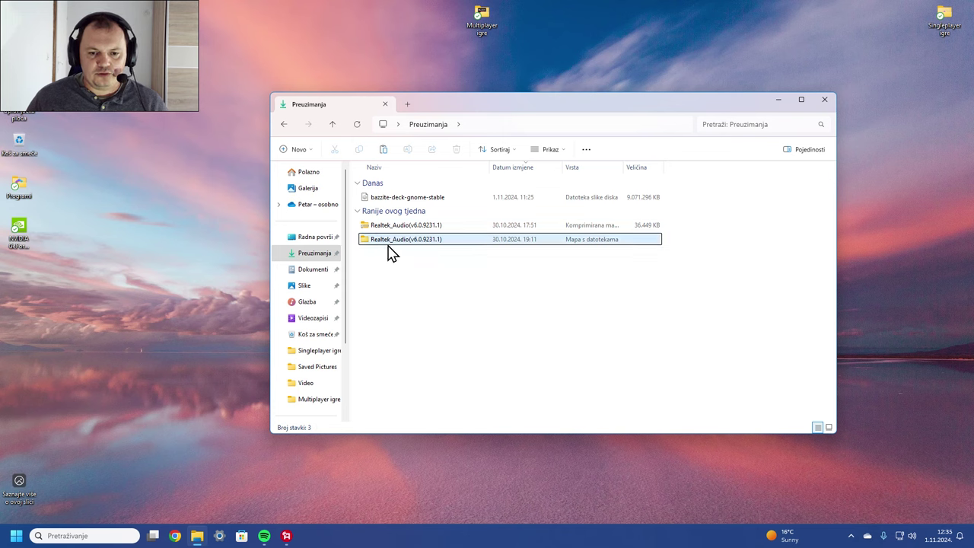
right_click(126, 131)
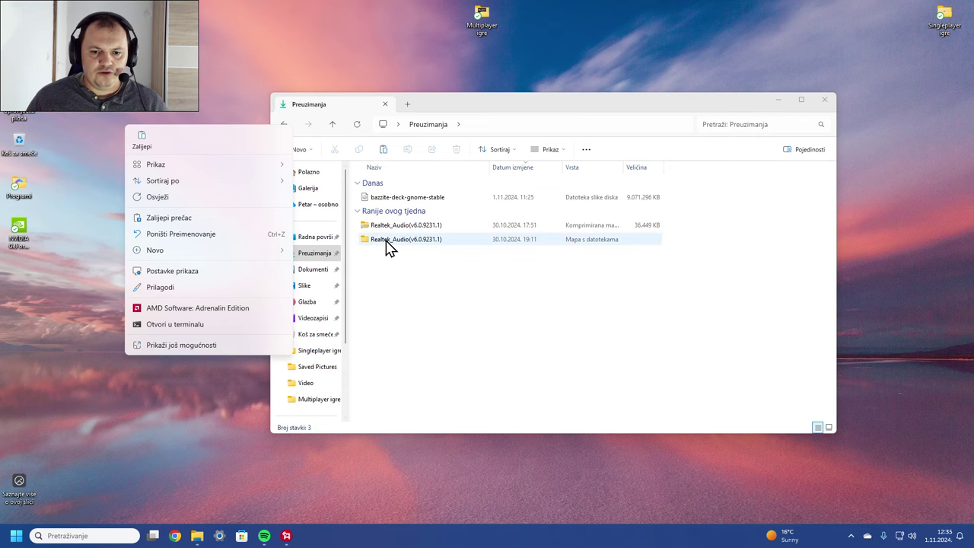
click(411, 289)
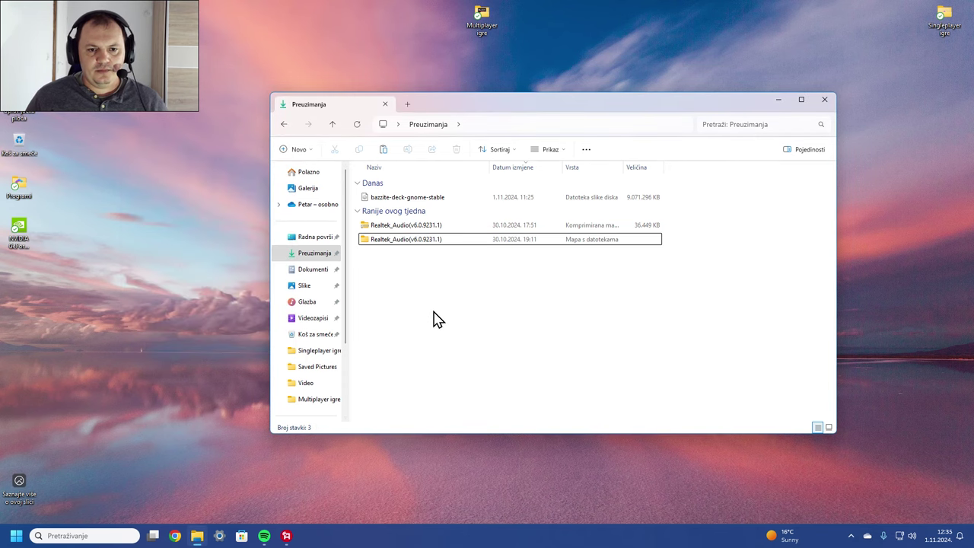
right_click(435, 270)
click(384, 292)
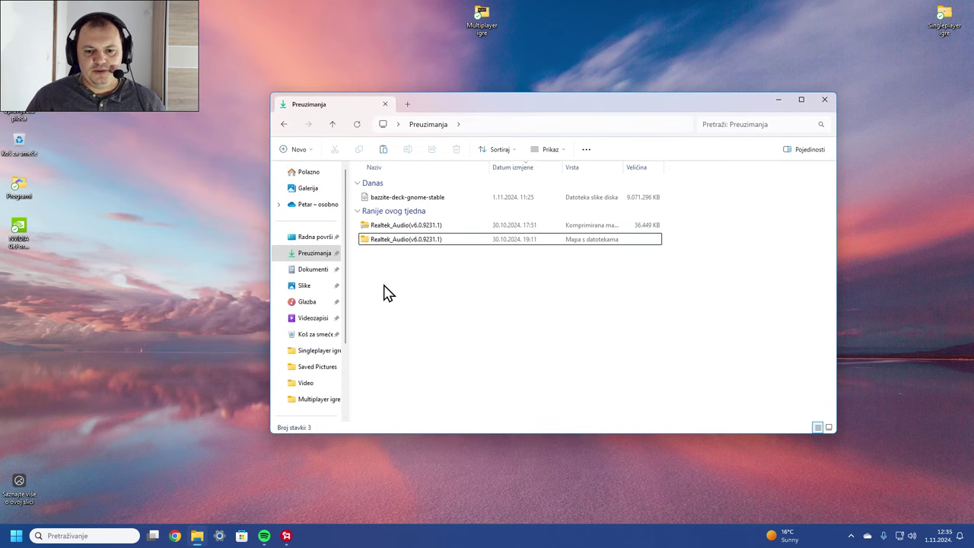
Close File Explorer and open PC Manager from the hidden notification-area icons.
click(824, 99)
click(851, 535)
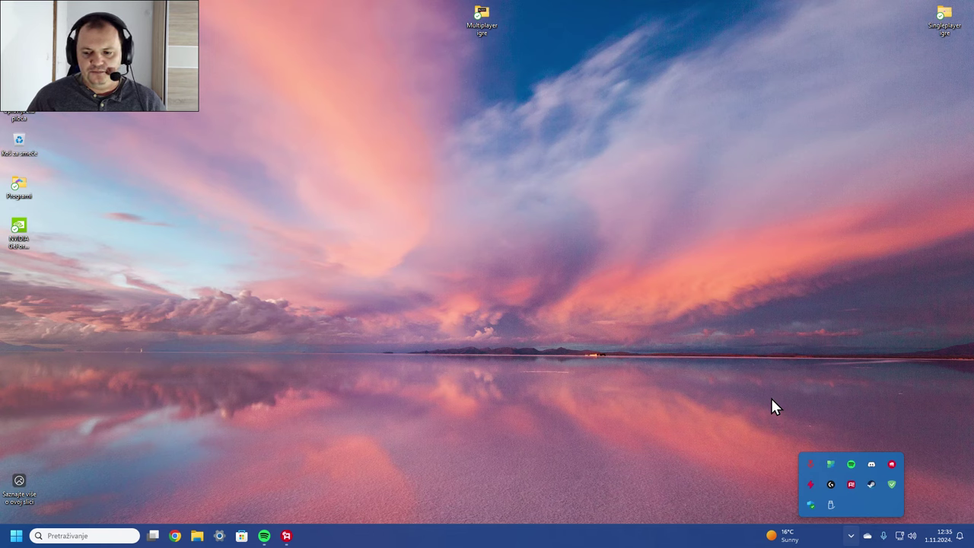
click(835, 463)
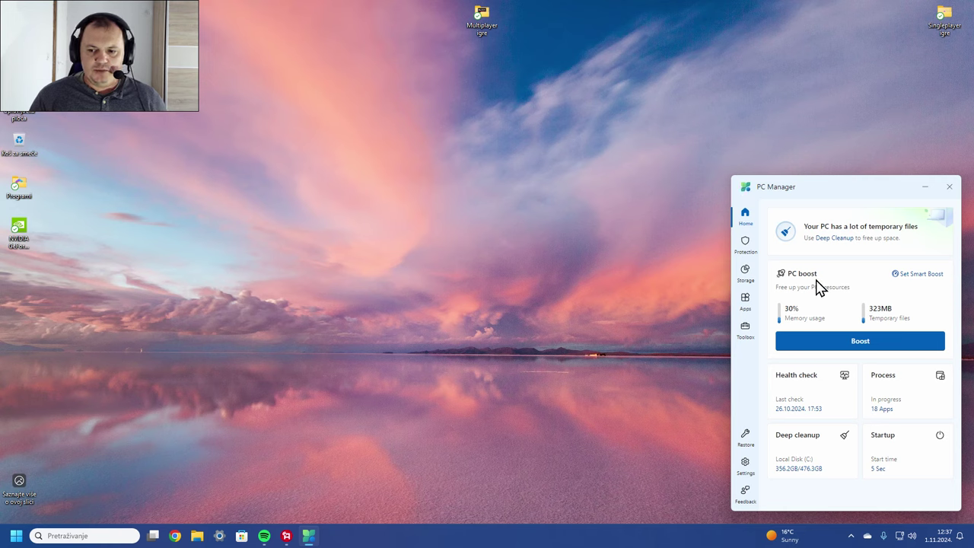
Turn on Smart boost in the PC Manager settings and run a PC boost from the home page.
click(897, 274)
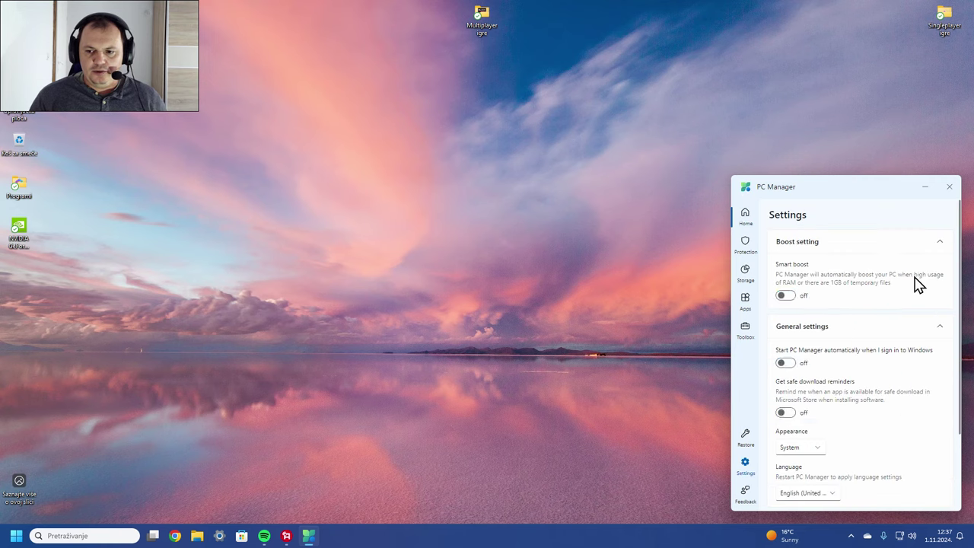
click(791, 296)
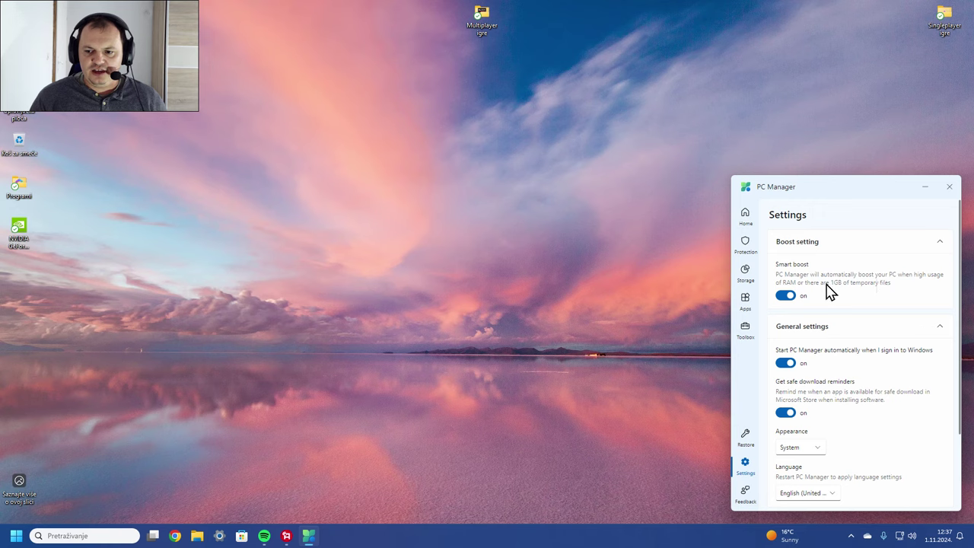
click(753, 217)
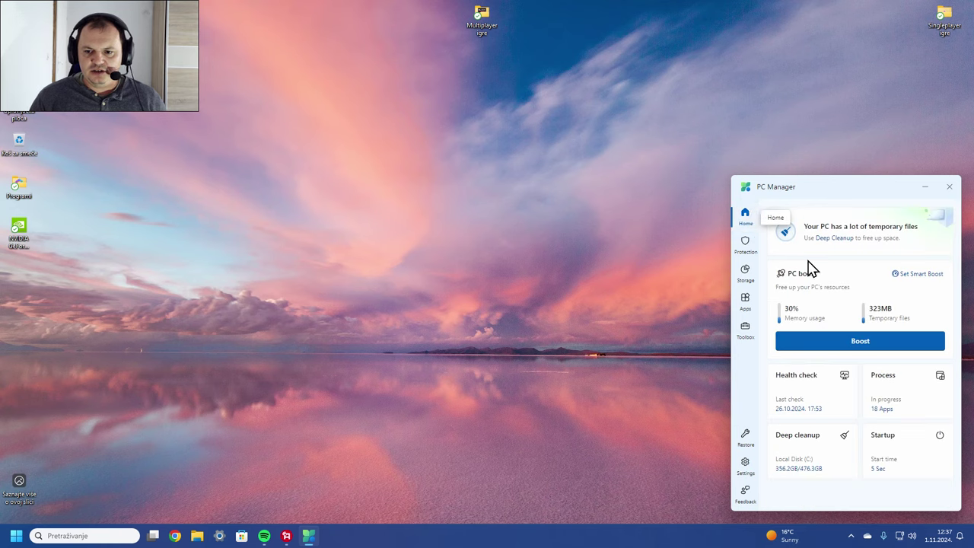
click(859, 341)
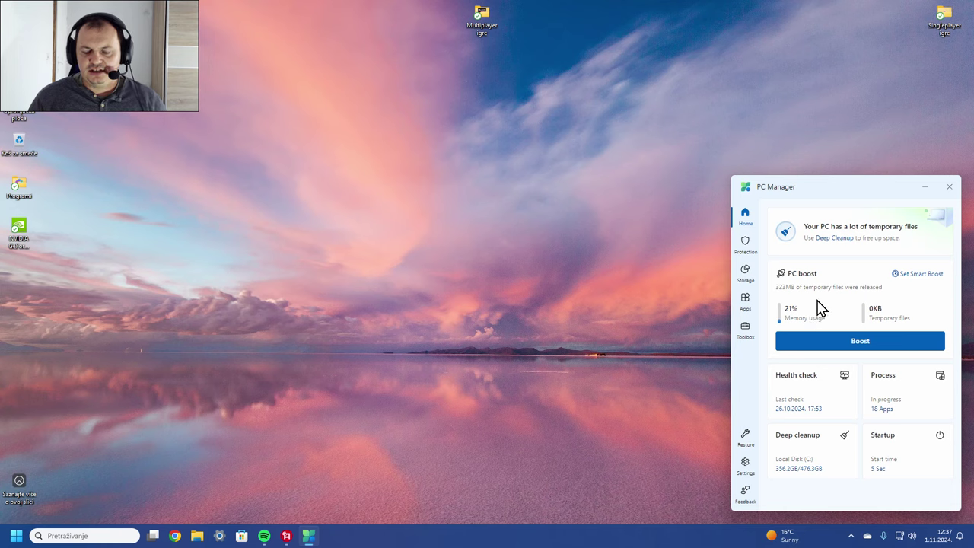
Open PC Manager's process management and end the Spotify process.
click(904, 394)
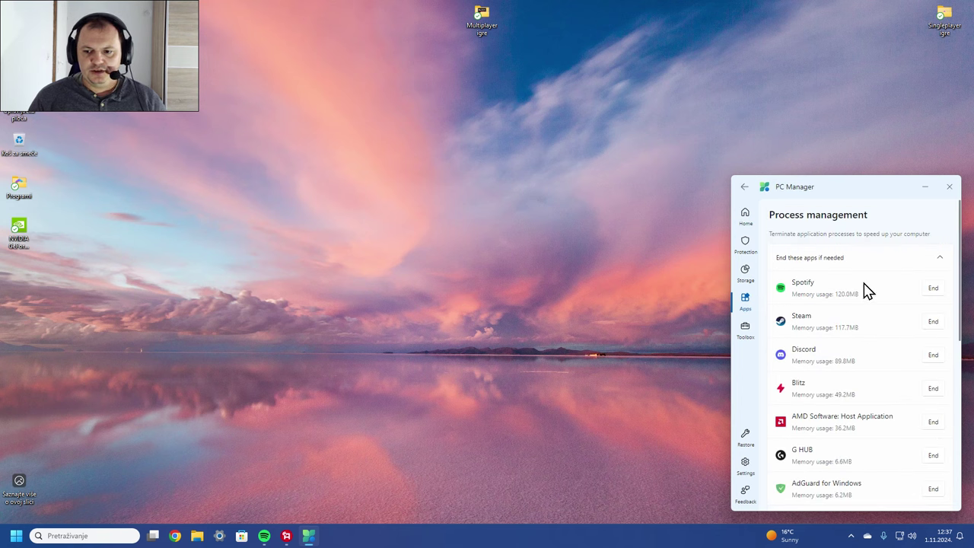
click(933, 288)
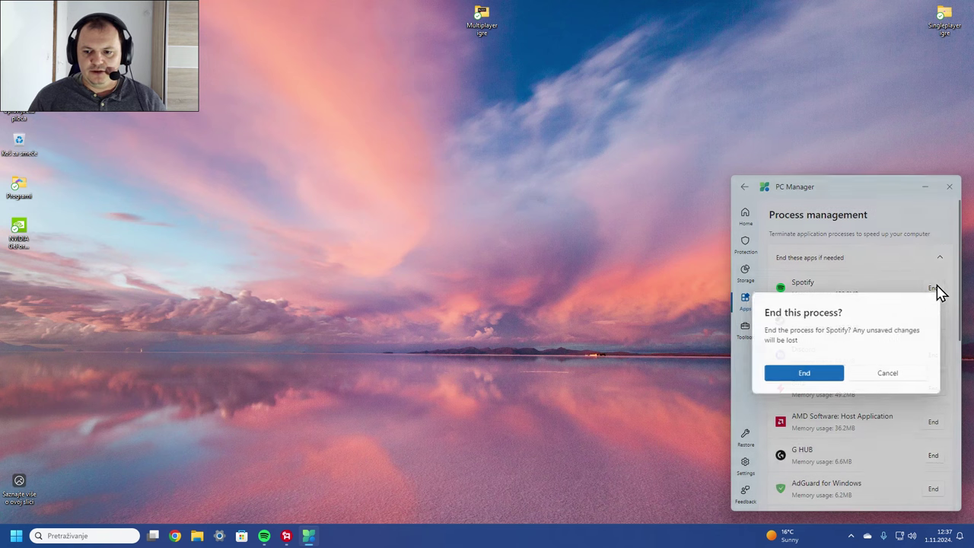
click(811, 372)
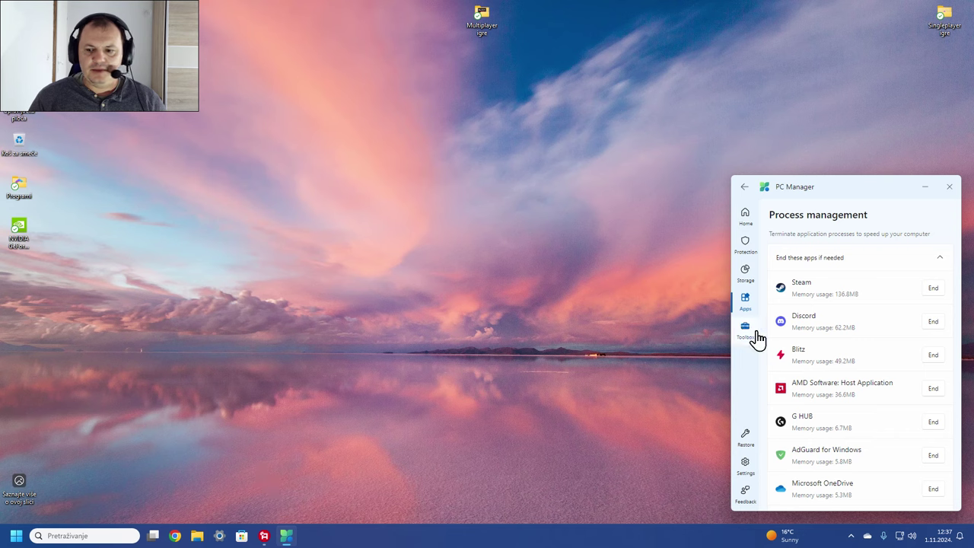
Review the running apps and the hidden notification-area icons, and end the Microsoft Cross Device Service process.
scroll(871, 335, down, 1)
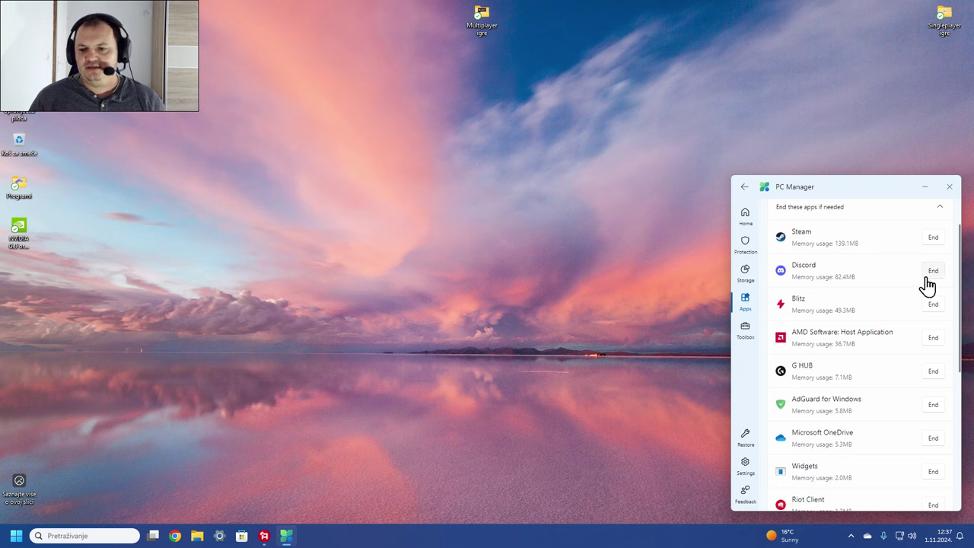
scroll(909, 323, down, 2)
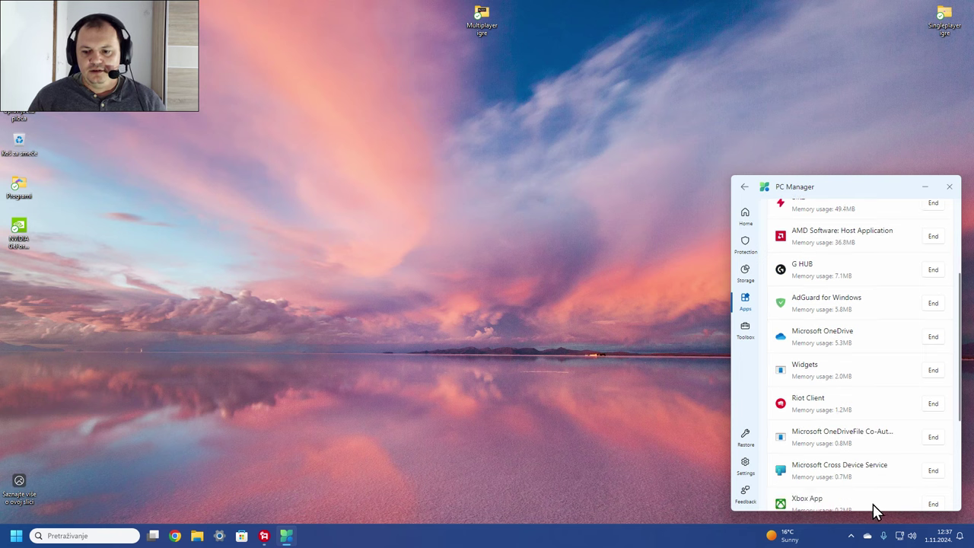
click(851, 536)
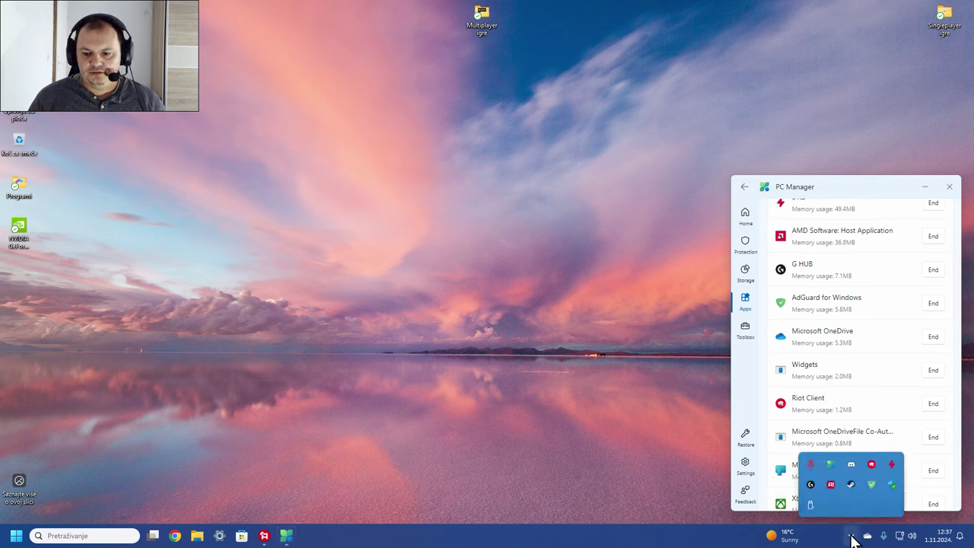
click(851, 536)
scroll(859, 358, down, 1)
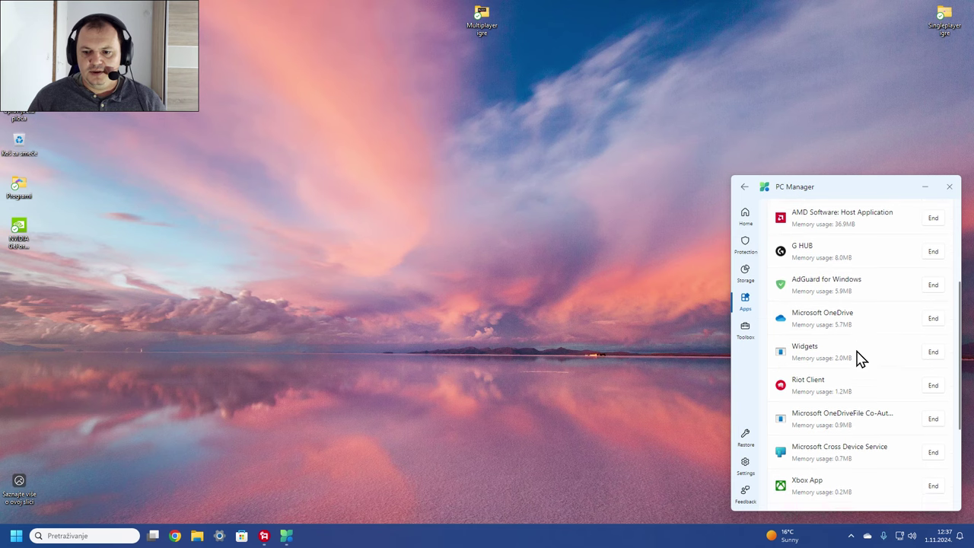
scroll(860, 358, down, 1)
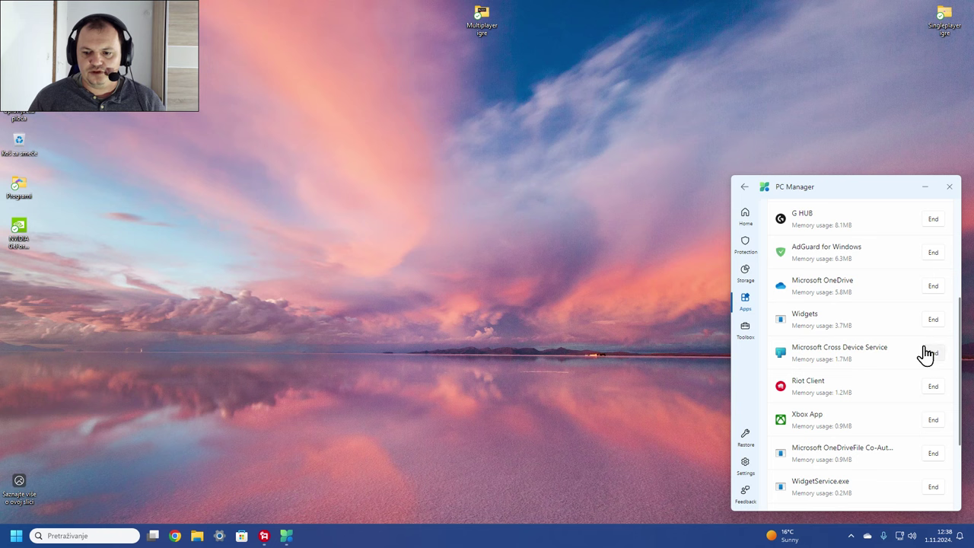
click(926, 353)
click(845, 377)
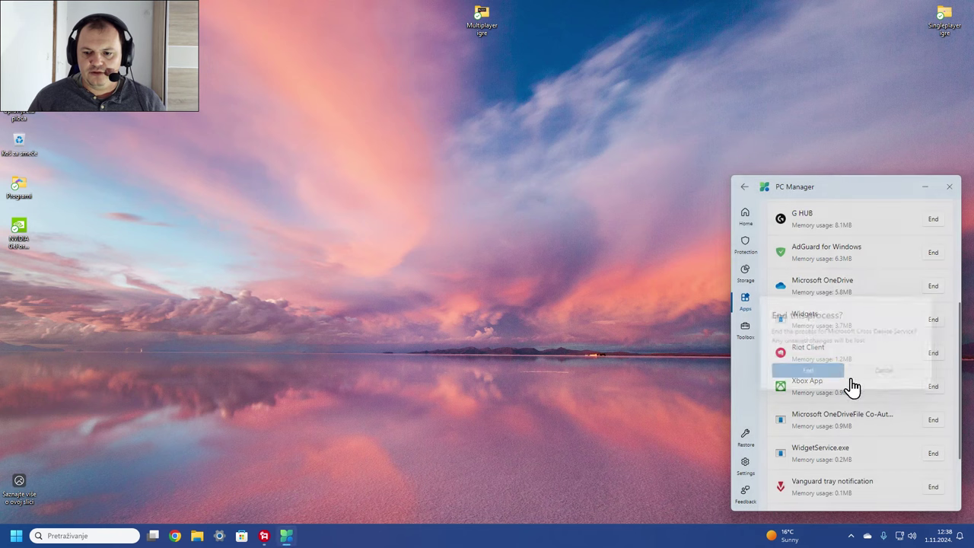
End the MiPhoneHelper and Postavke processes near the end of the process list.
scroll(897, 361, down, 1)
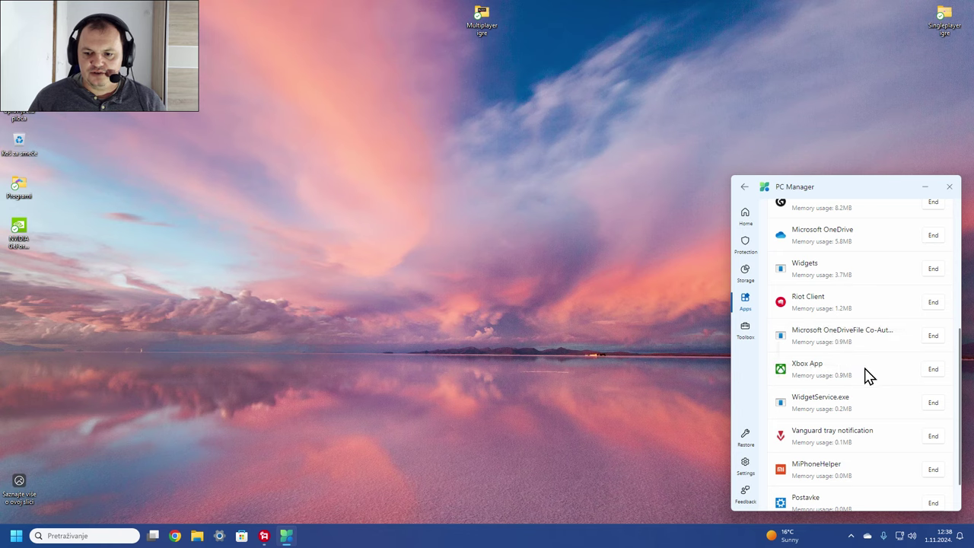
scroll(836, 403, down, 1)
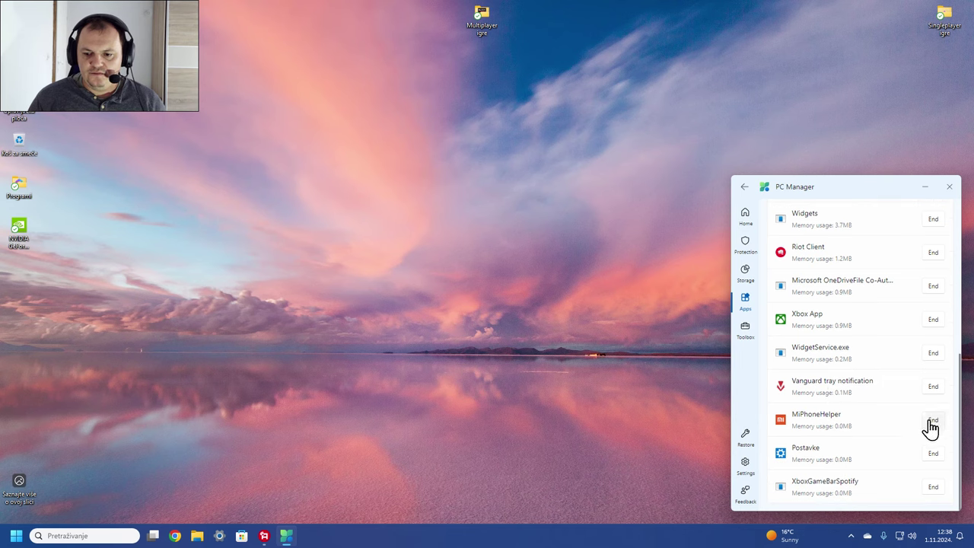
click(932, 422)
click(809, 378)
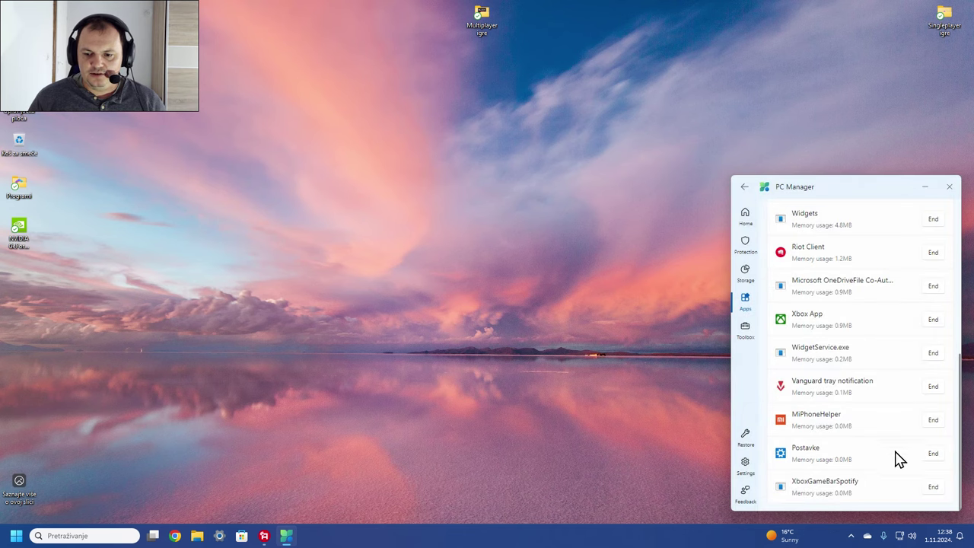
click(933, 456)
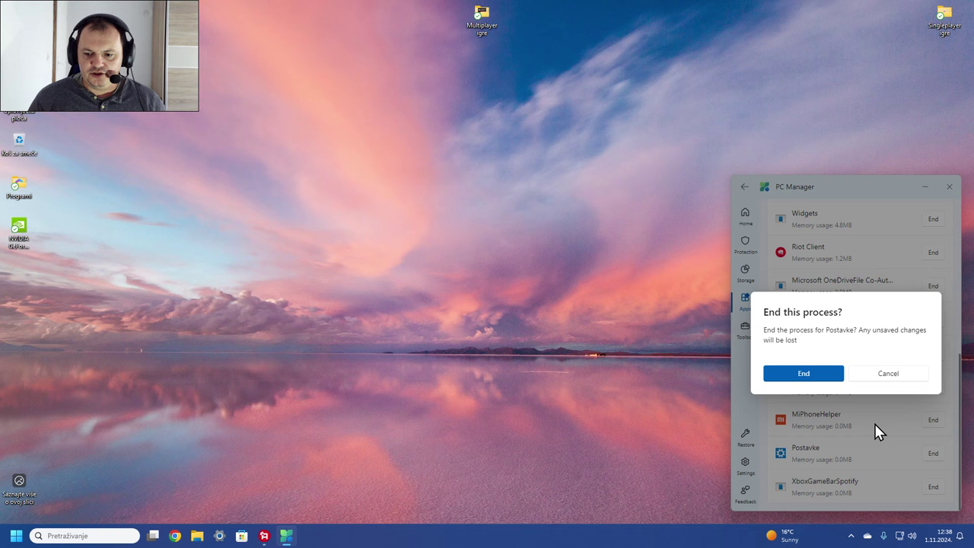
click(806, 377)
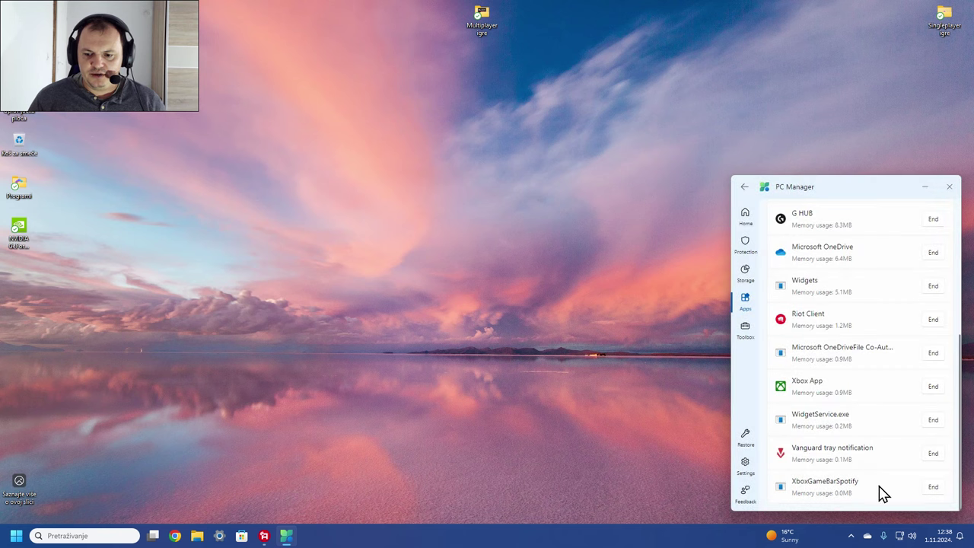
Run a Health check from the home page and clean up the preselected items, leaving all startup apps enabled.
scroll(852, 365, up, 1)
scroll(850, 368, up, 5)
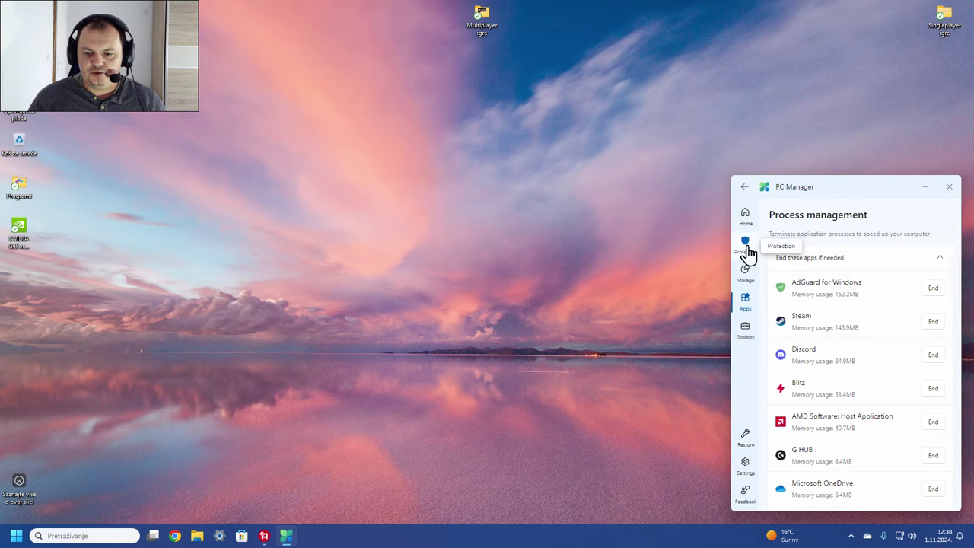
click(746, 215)
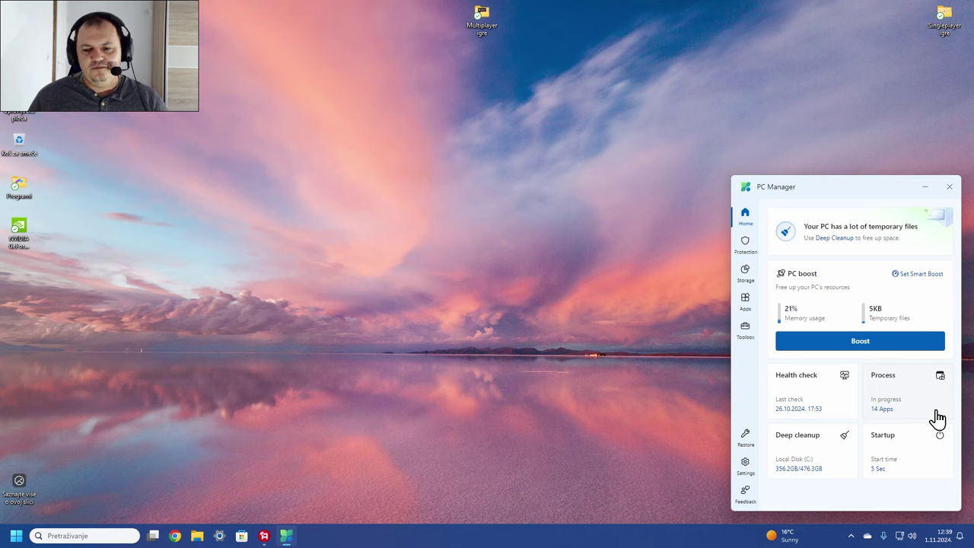
click(798, 396)
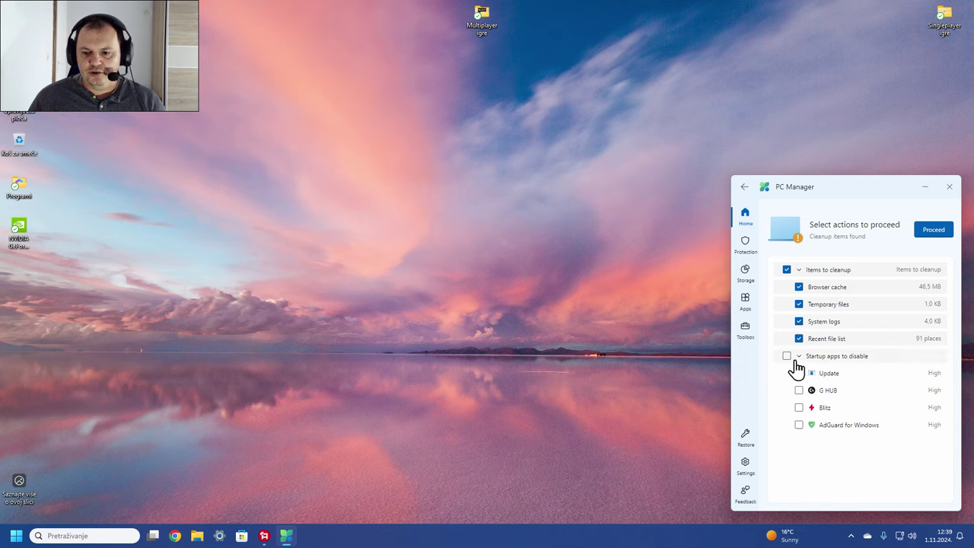
click(933, 233)
click(930, 232)
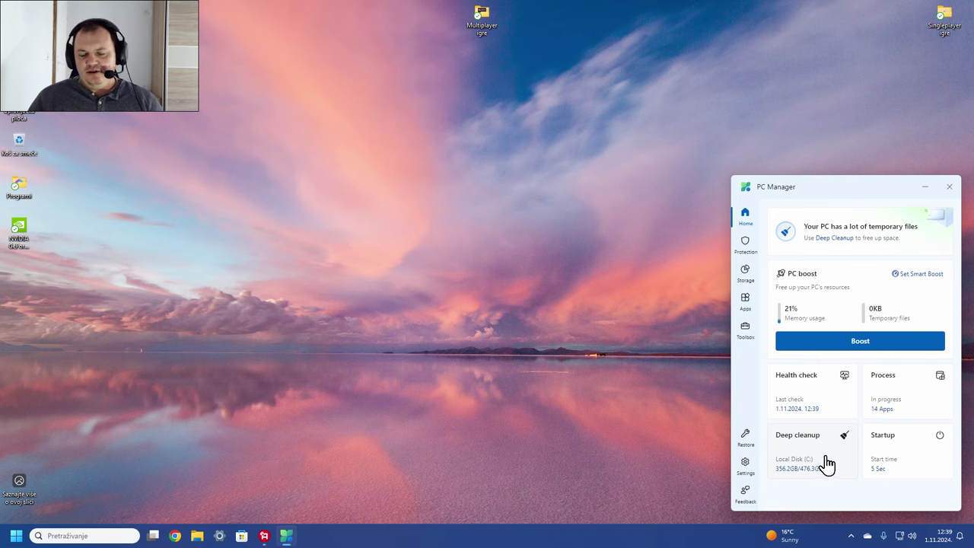
View the startup apps, return home and run a Deep cleanup of the recommended items plus all other system items.
click(887, 454)
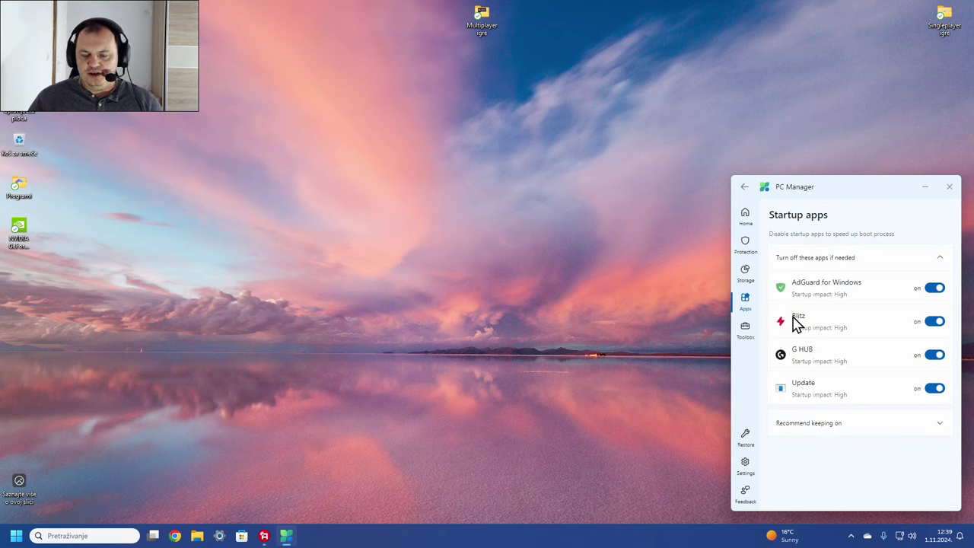
click(745, 210)
click(803, 461)
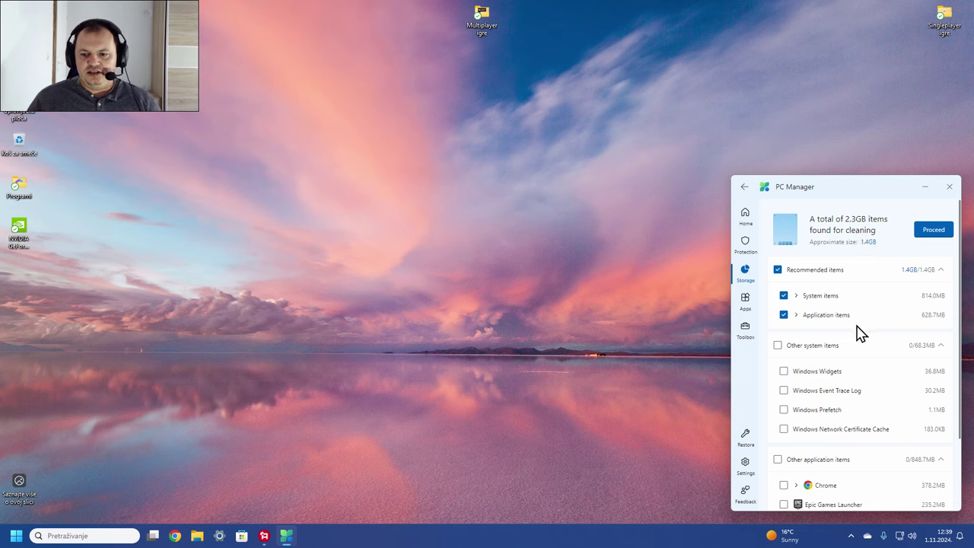
scroll(855, 335, down, 1)
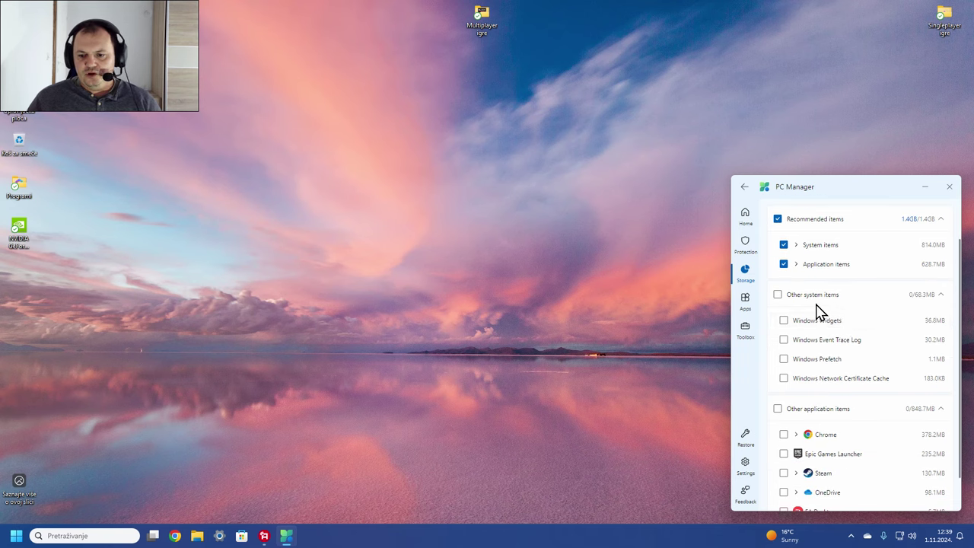
click(777, 295)
scroll(807, 310, down, 1)
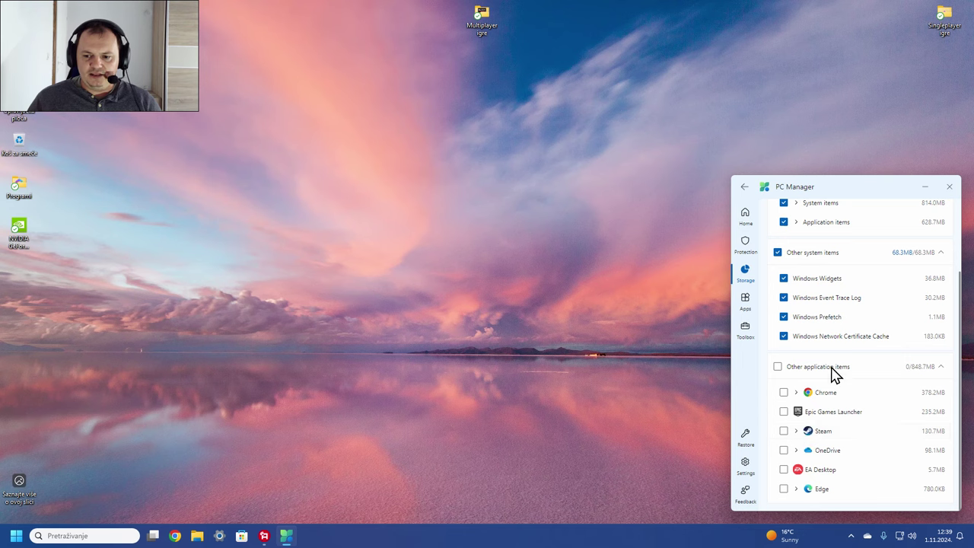
scroll(814, 323, up, 3)
click(923, 233)
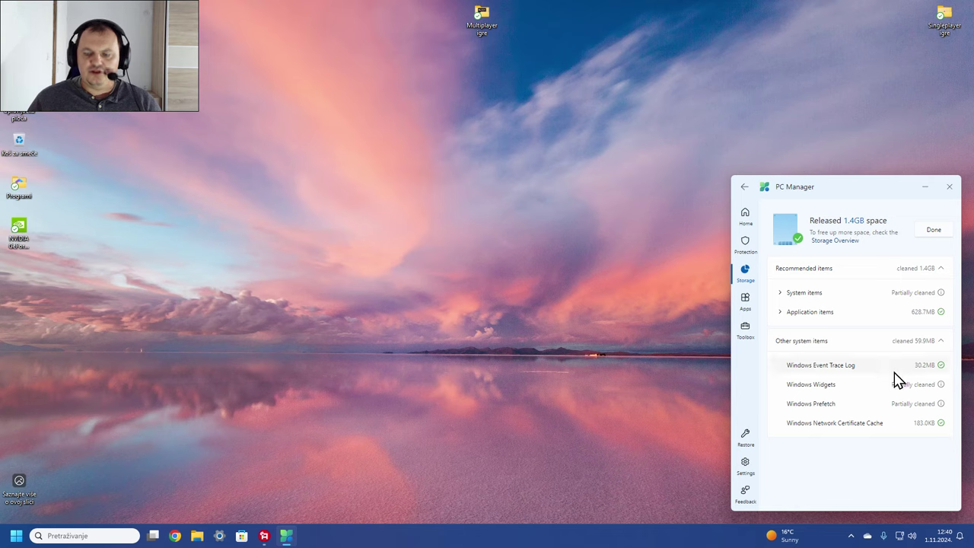
click(930, 232)
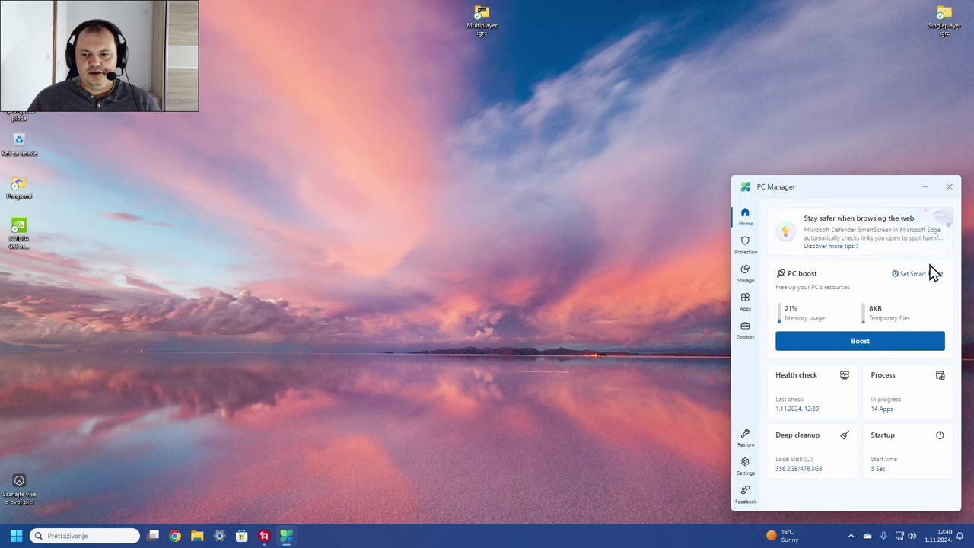
View the available Windows updates in PC Manager's Protection section and check for updates in the Windows Update settings.
click(748, 255)
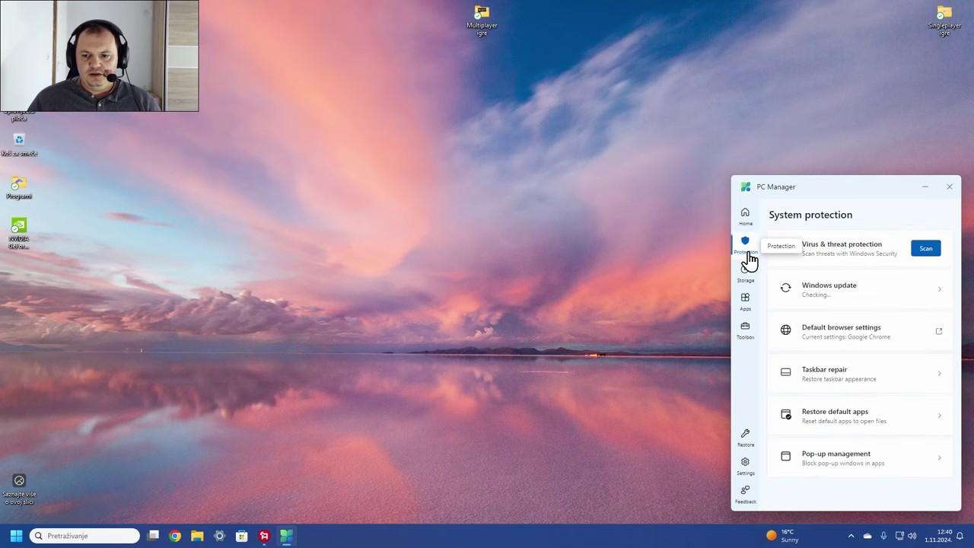
click(219, 536)
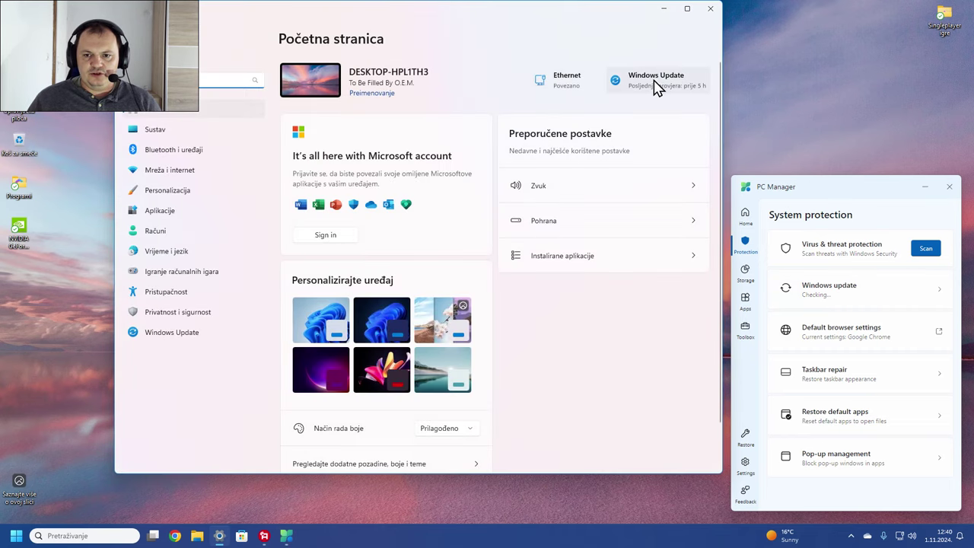
click(655, 86)
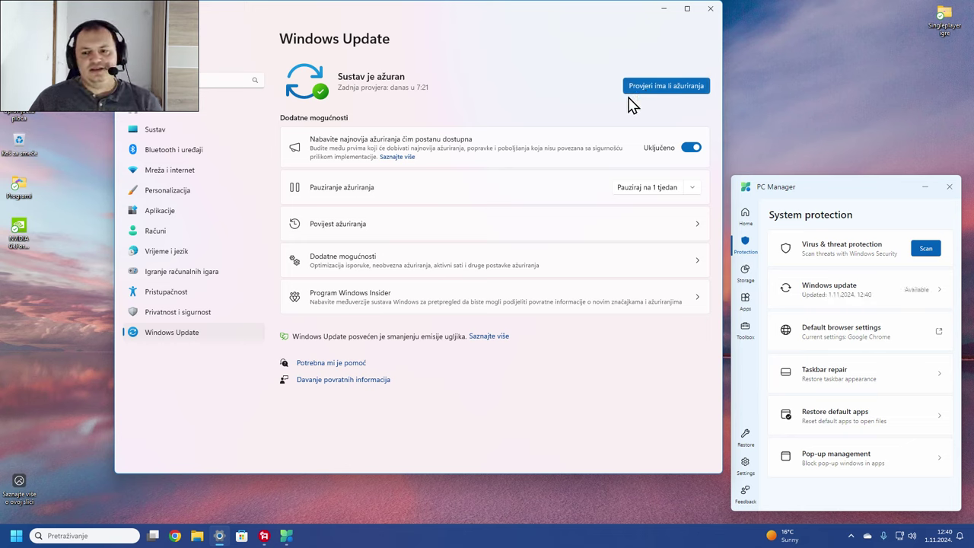
click(875, 290)
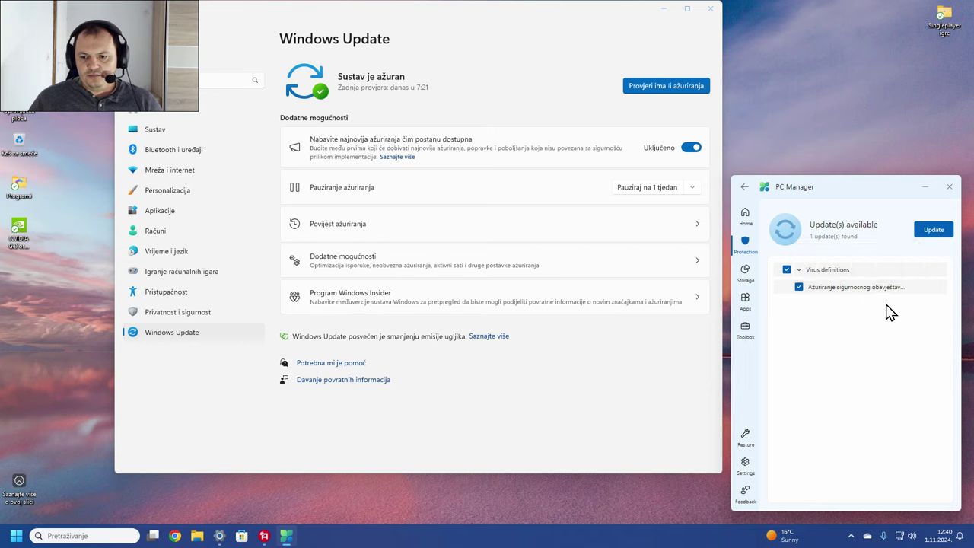
click(657, 92)
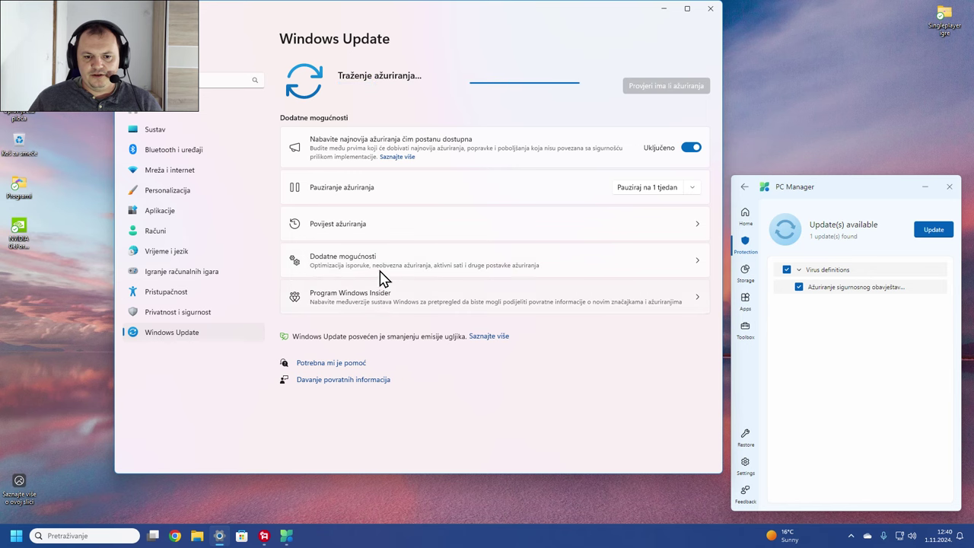
View the update history (Povijest ažuriranja), return to the Windows Update page and close the Settings window.
click(375, 222)
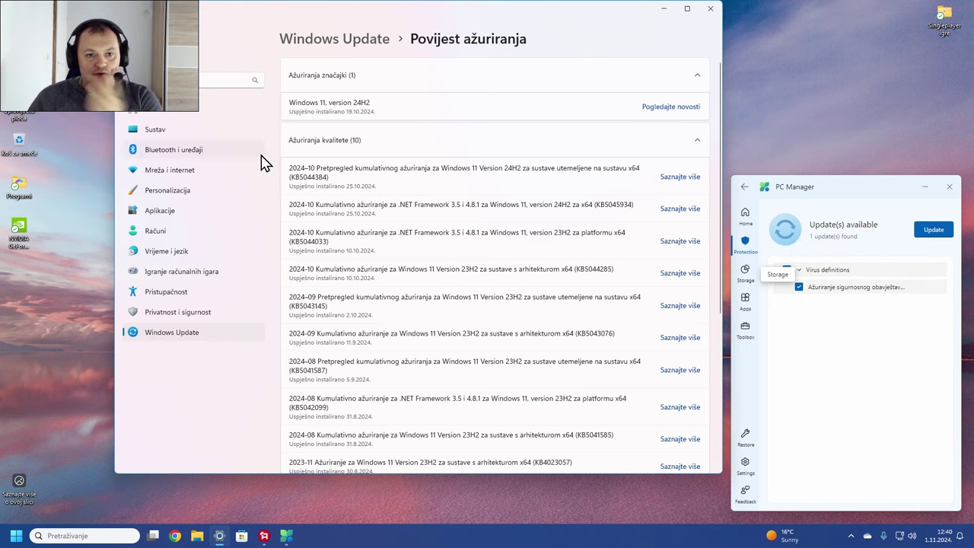
click(121, 19)
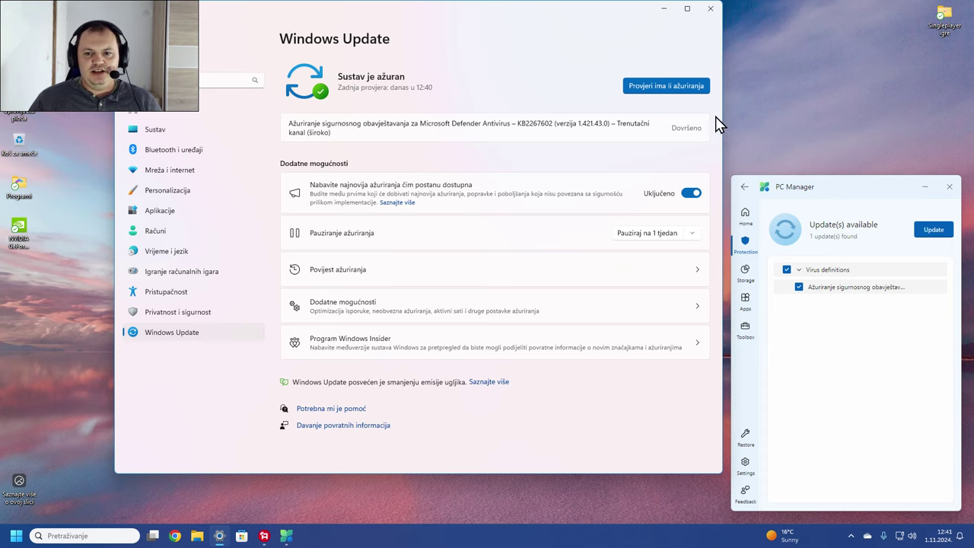
click(709, 9)
Return to System protection and view the Taskbar repair and Restore default apps pages.
click(745, 187)
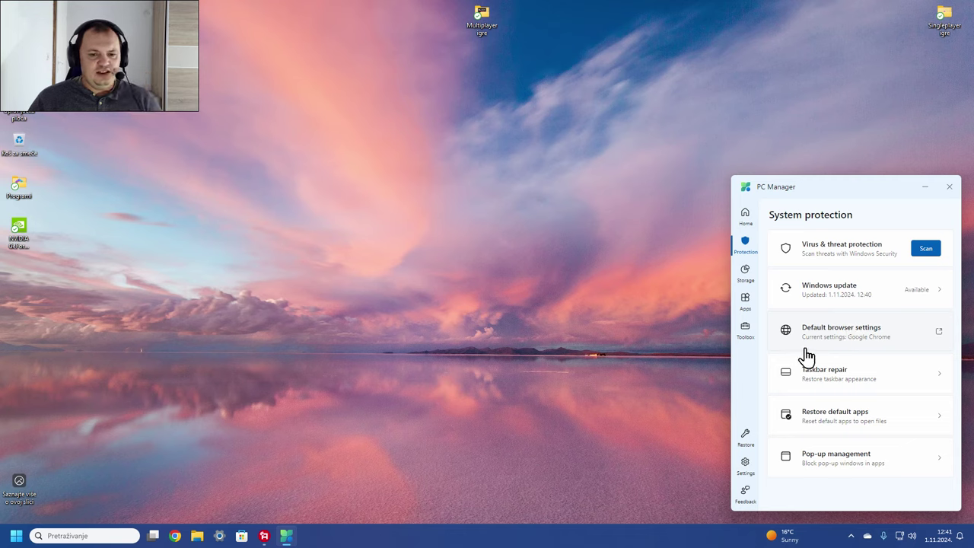
click(839, 383)
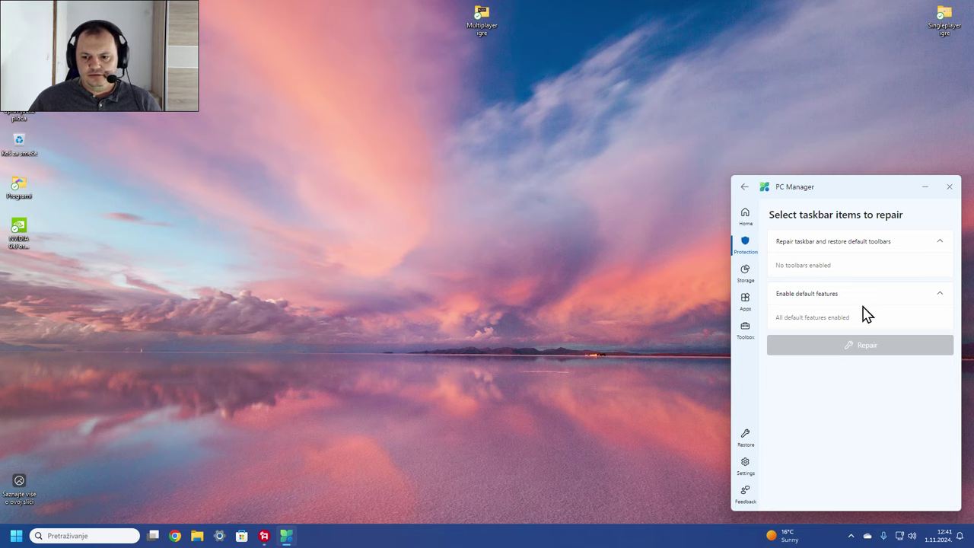
click(744, 187)
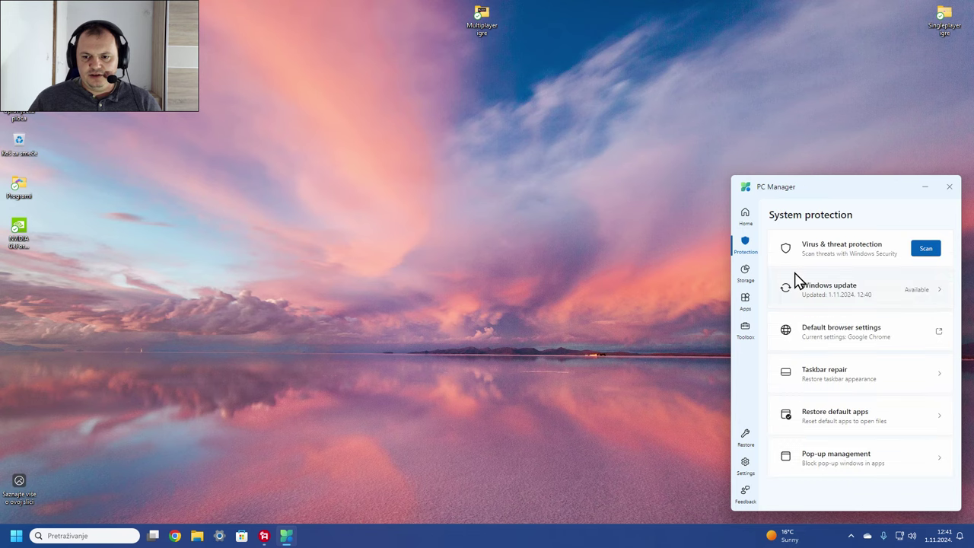
click(860, 419)
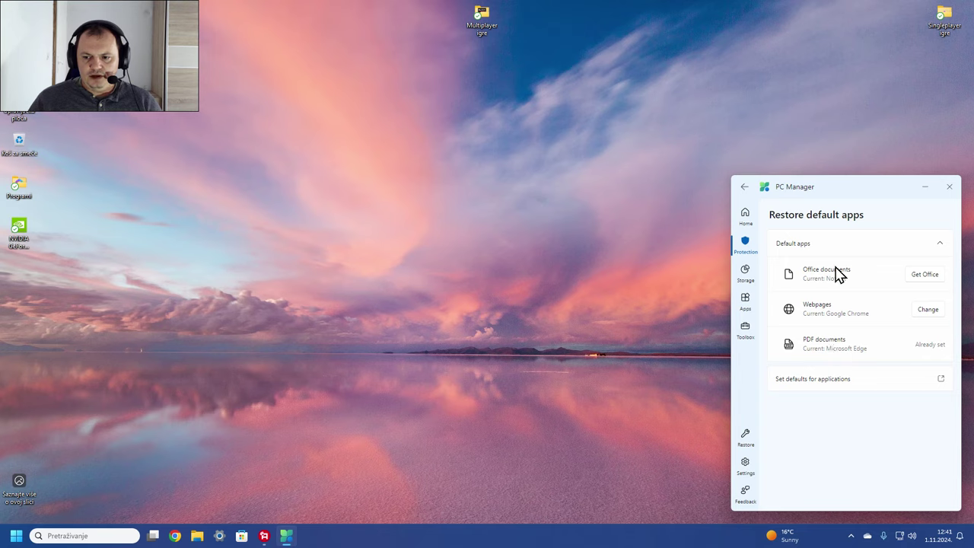
Return to System protection and view the Storage Management, App management and Toolbox pages.
click(744, 187)
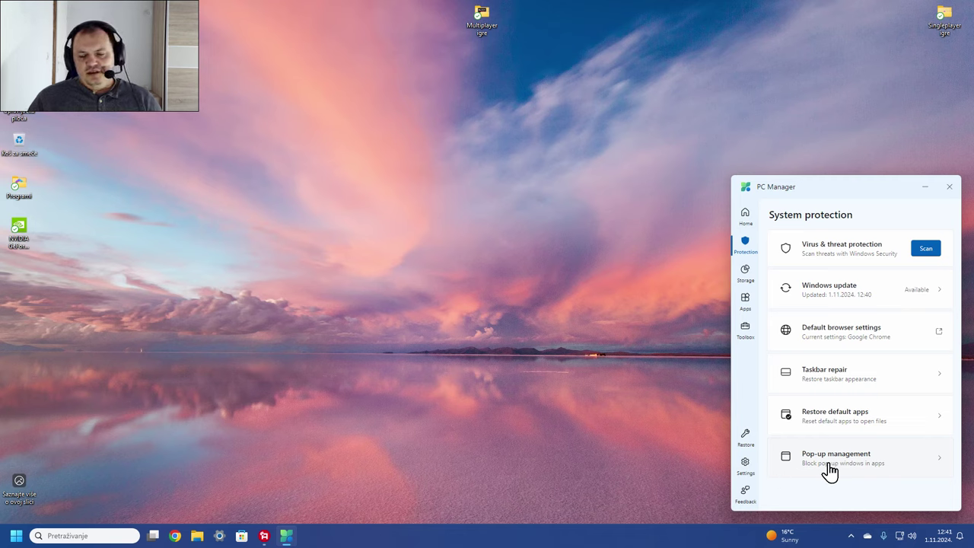
click(742, 279)
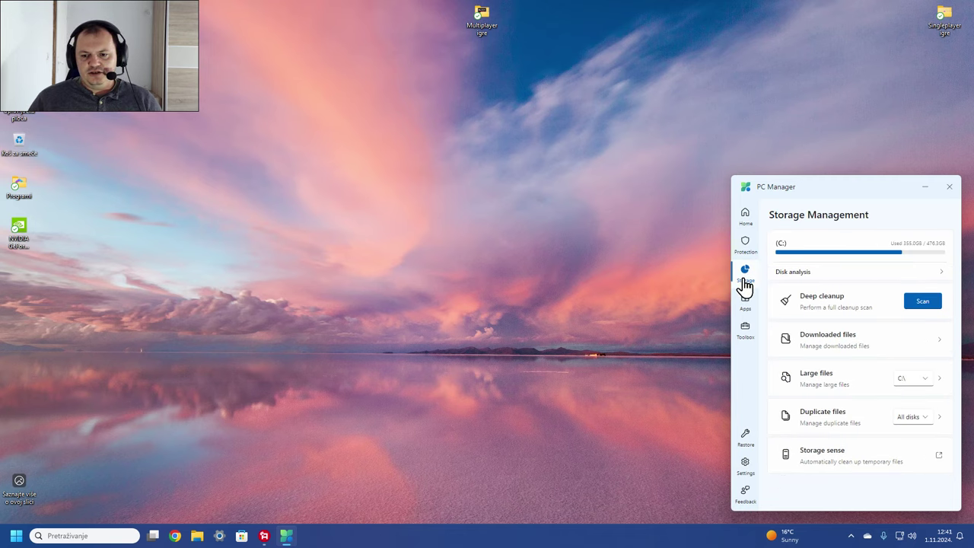
click(746, 308)
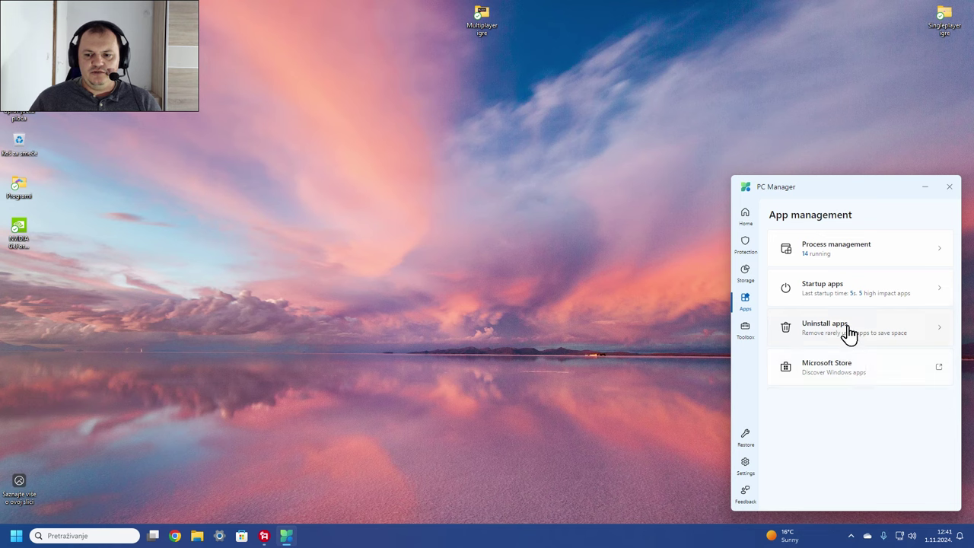
click(754, 330)
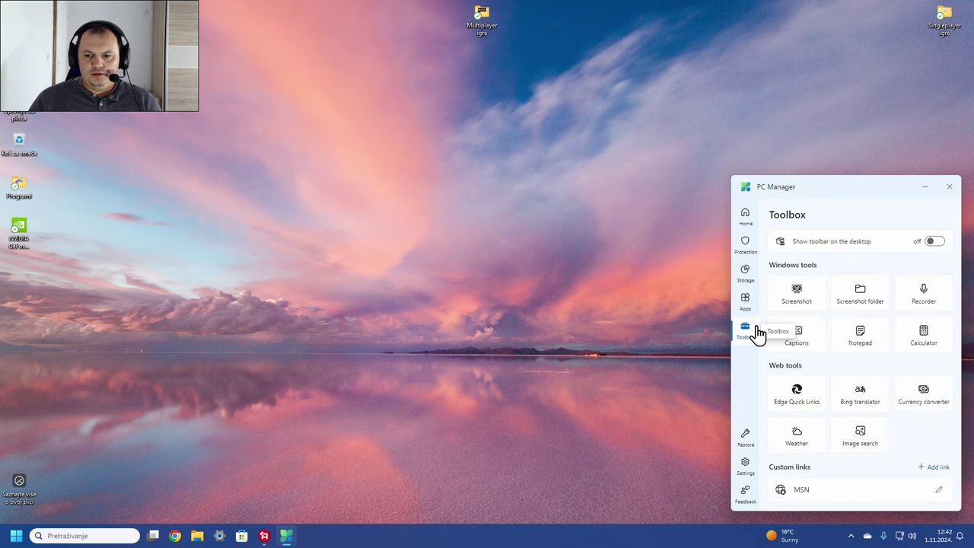
Show the PC Manager toolbar on the desktop, open Notepad from it and close the open file tab.
click(932, 241)
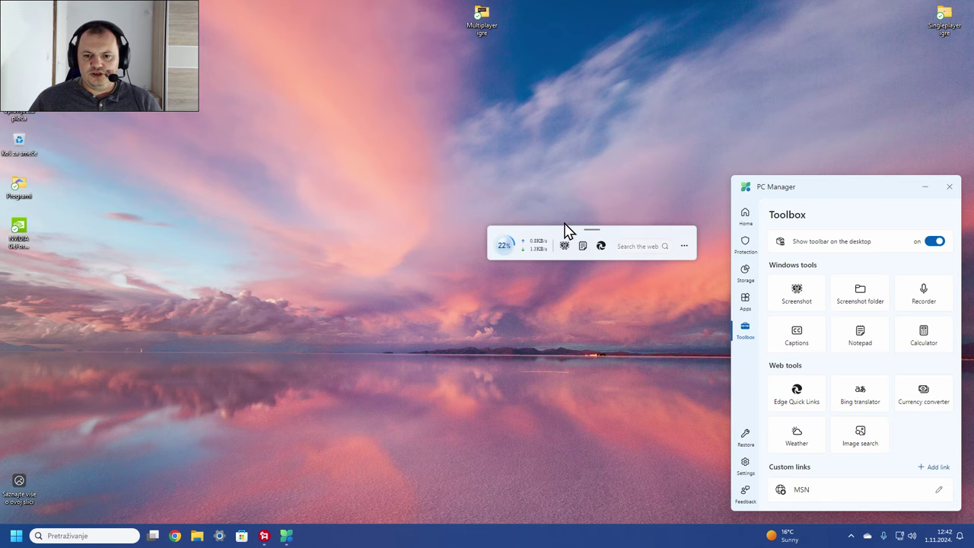
click(503, 247)
click(582, 247)
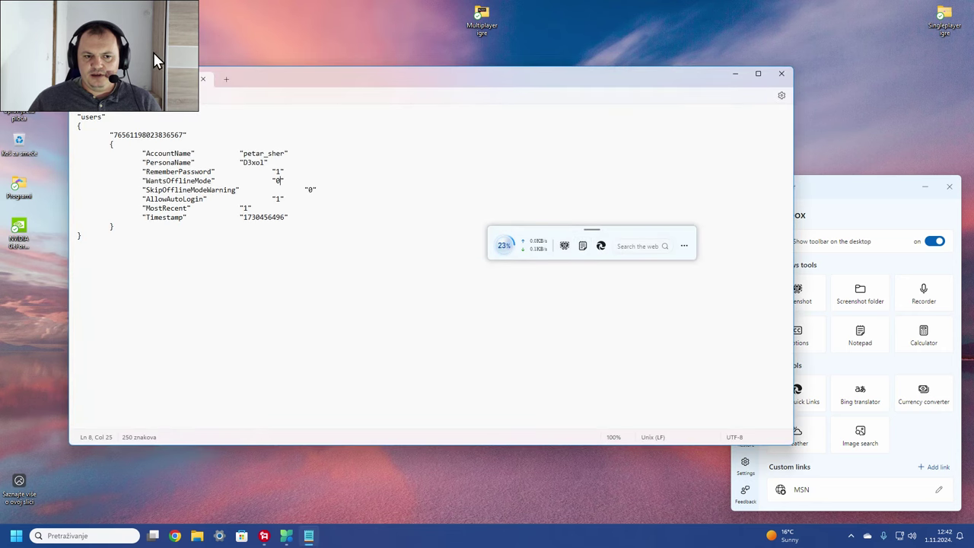
click(204, 80)
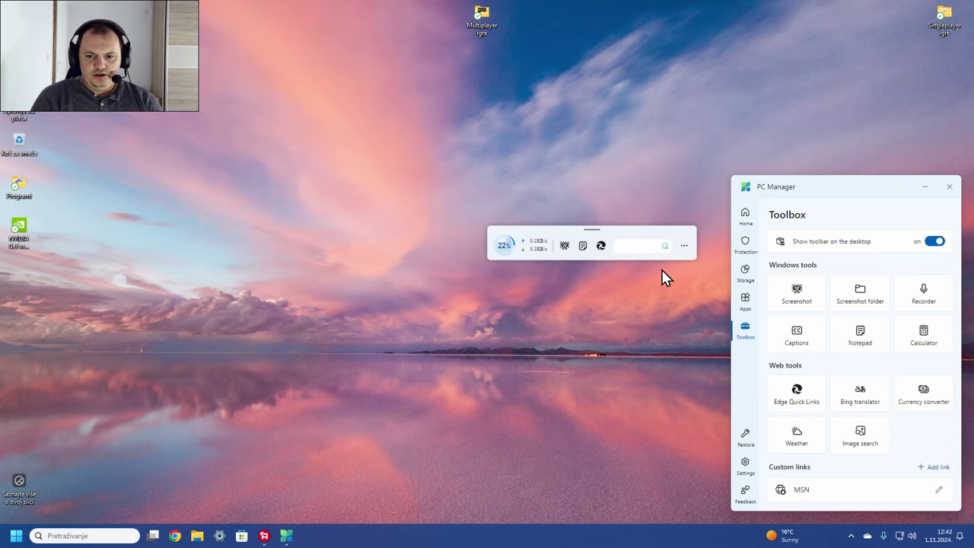
Search the web for "need for speed" from the desktop toolbar, close the browser and turn the toolbar off.
text(need for)
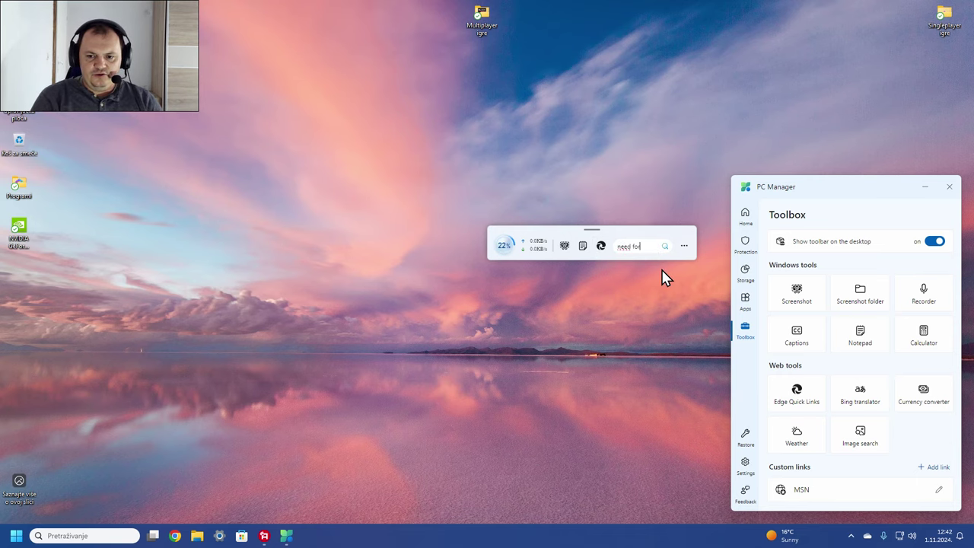
text( speed)
key(Return)
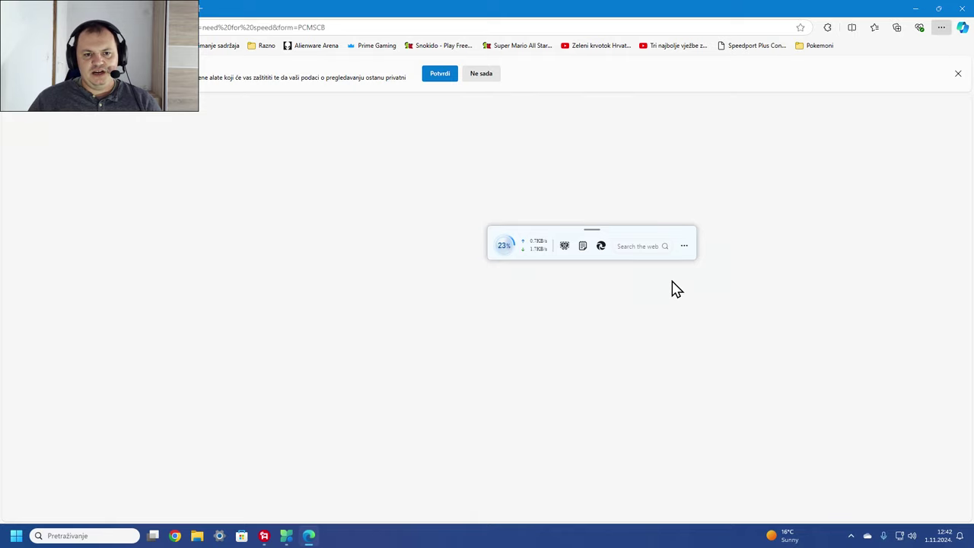
click(962, 8)
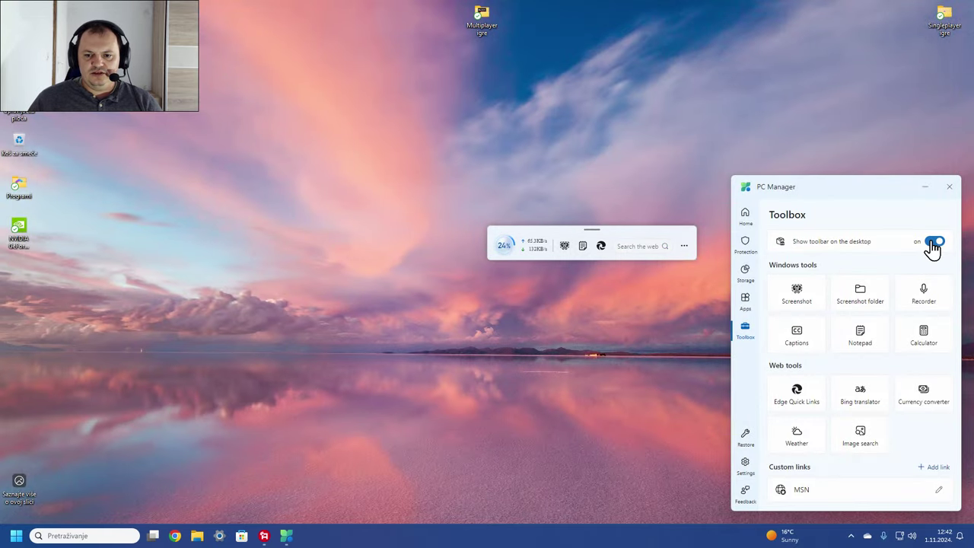
click(932, 242)
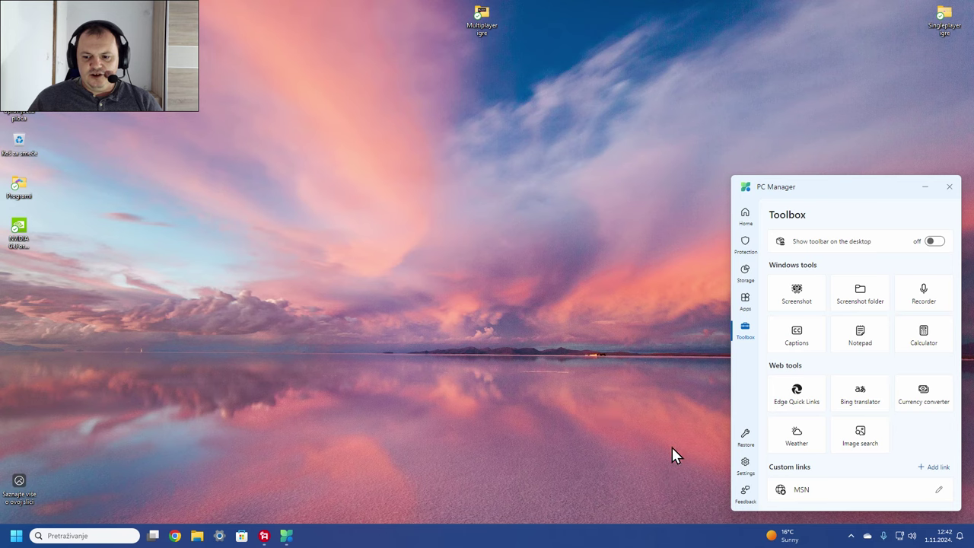
Close the PC Manager window and view the hidden system tray icons.
click(851, 535)
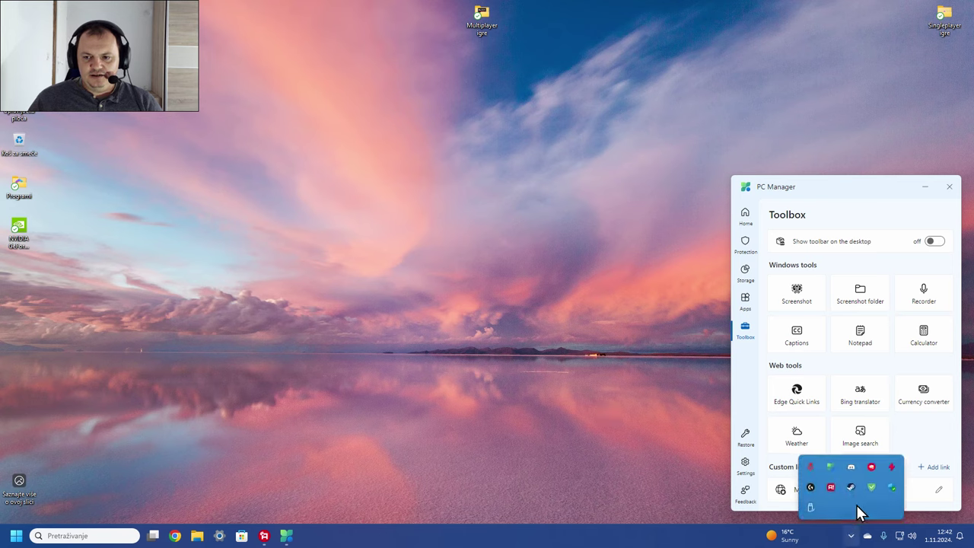
click(851, 536)
click(950, 186)
click(851, 536)
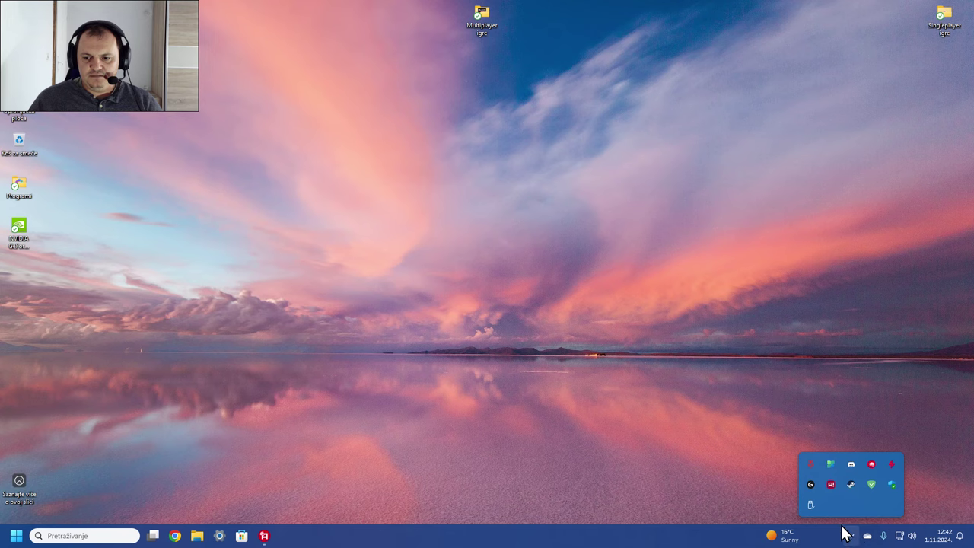
click(819, 531)
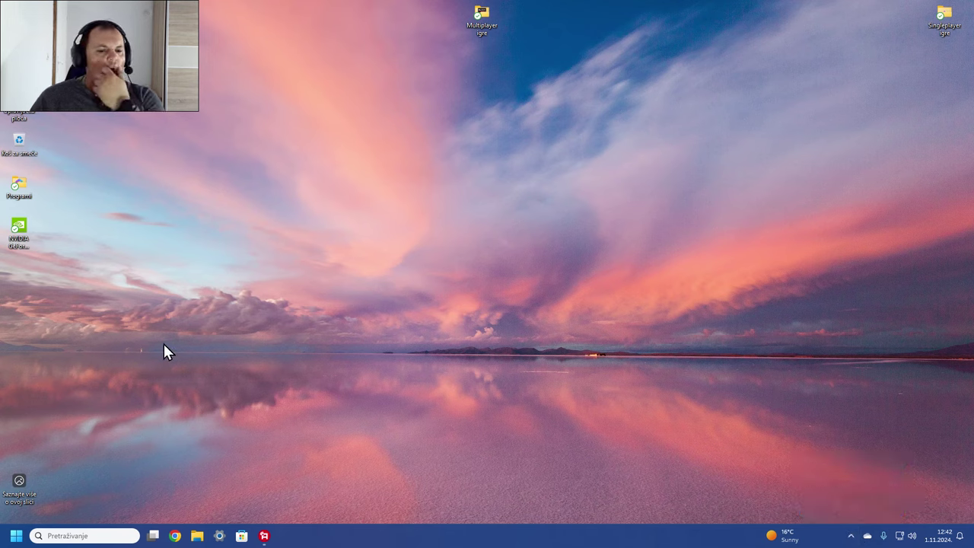
Examine the desktop context menu with its Prikaz options and compare it with the classic version (Prikaži još mogućnosti).
right_click(226, 196)
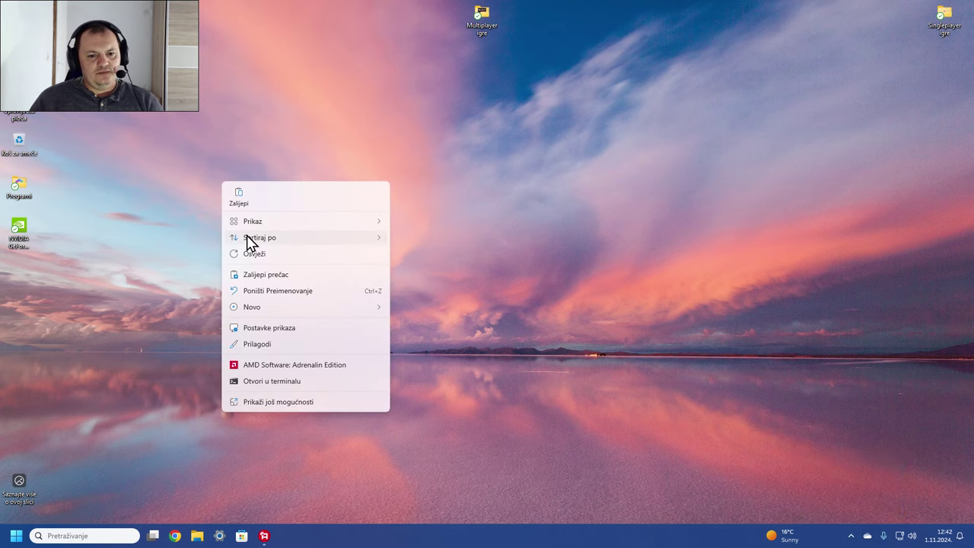
mouse_move(272, 225)
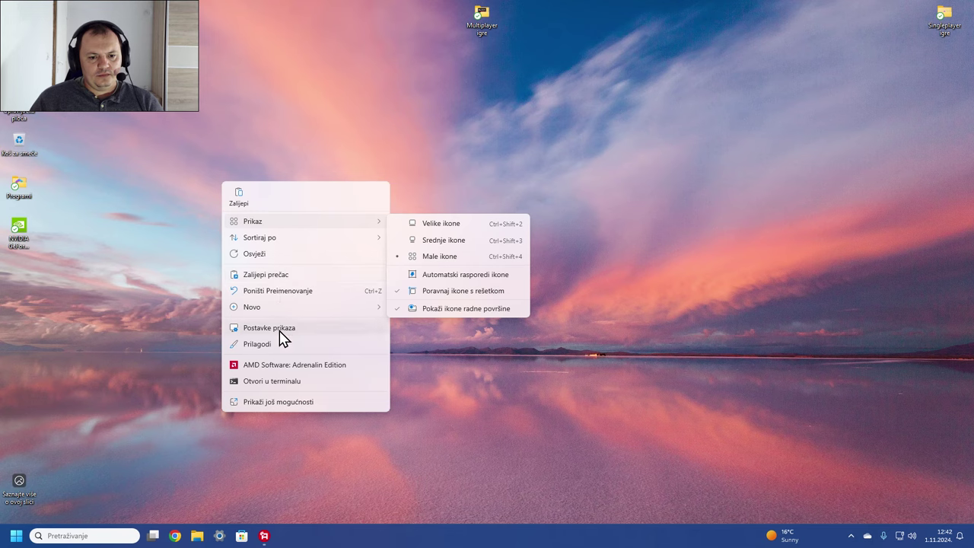
click(283, 403)
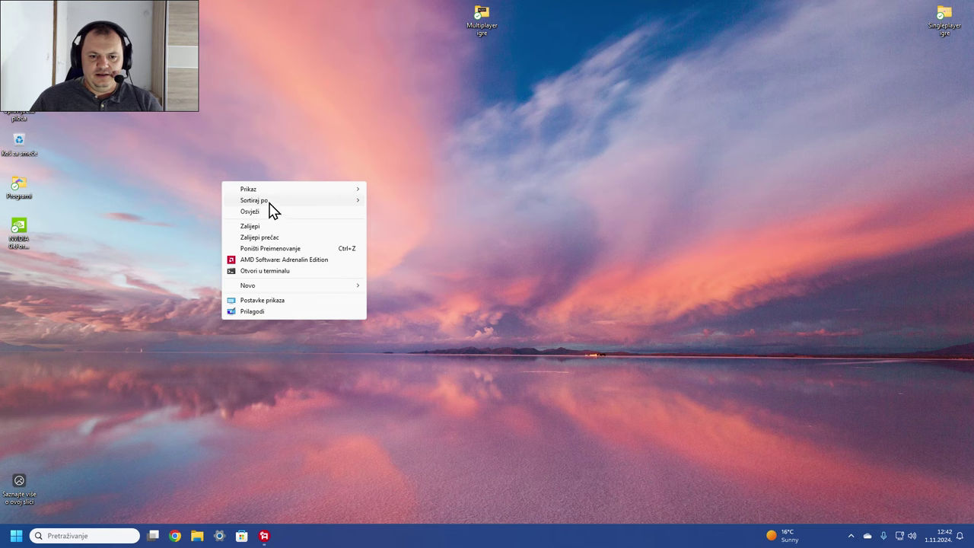
click(342, 107)
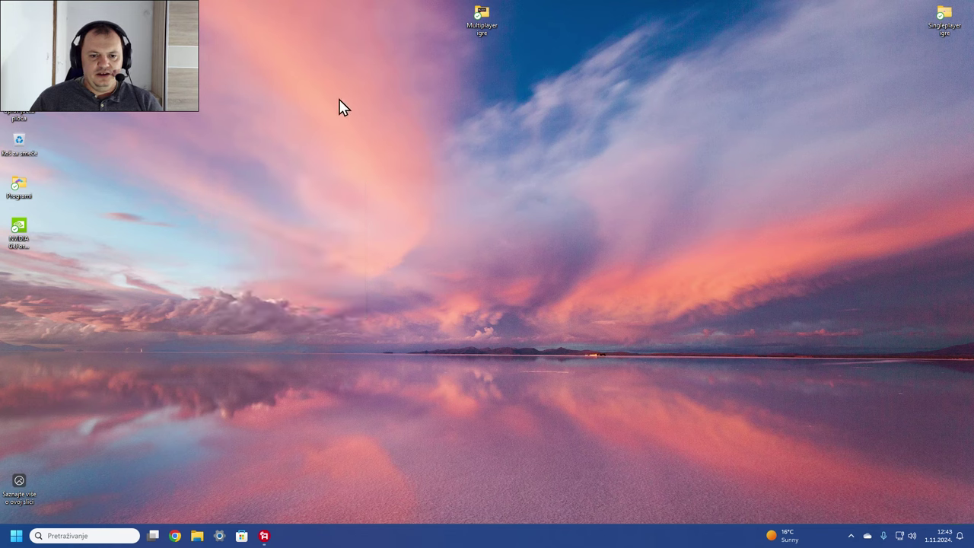
right_click(251, 101)
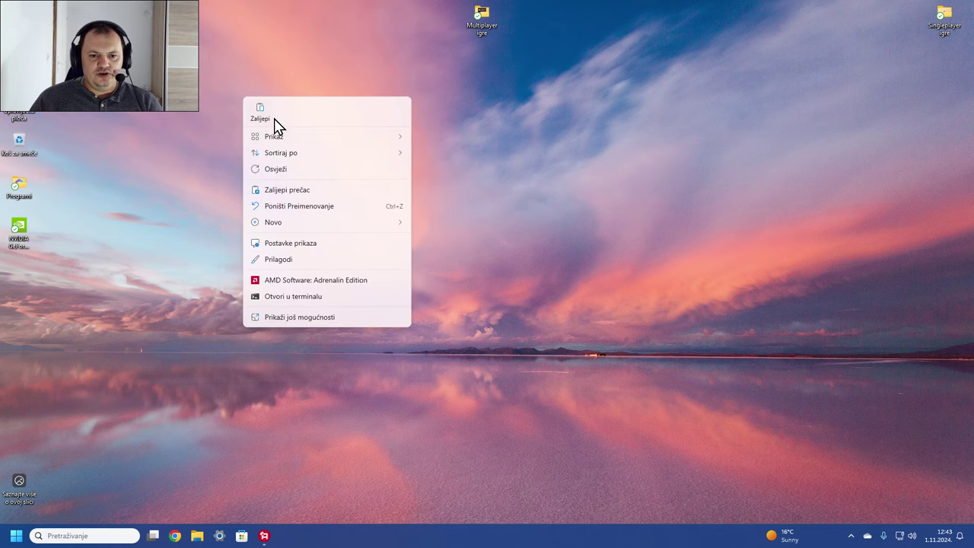
click(284, 316)
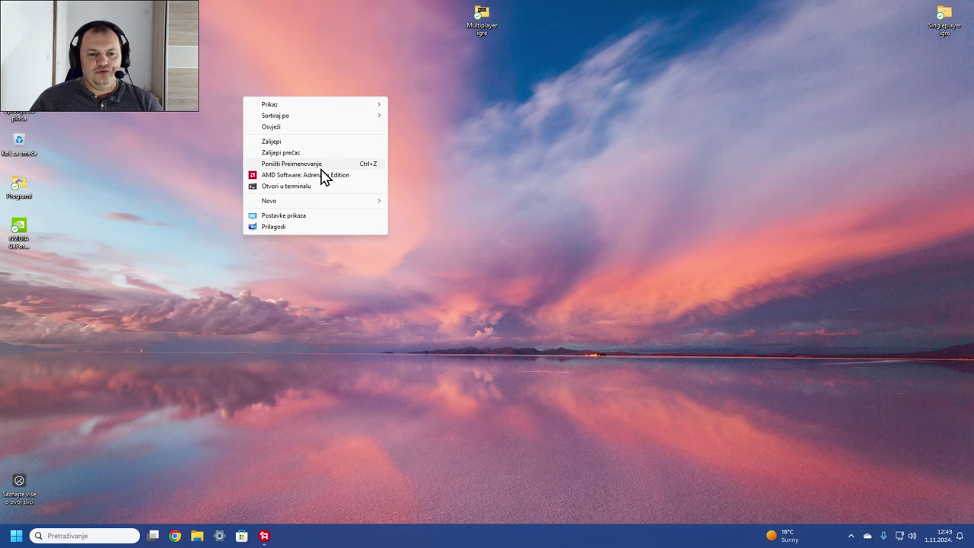
click(91, 157)
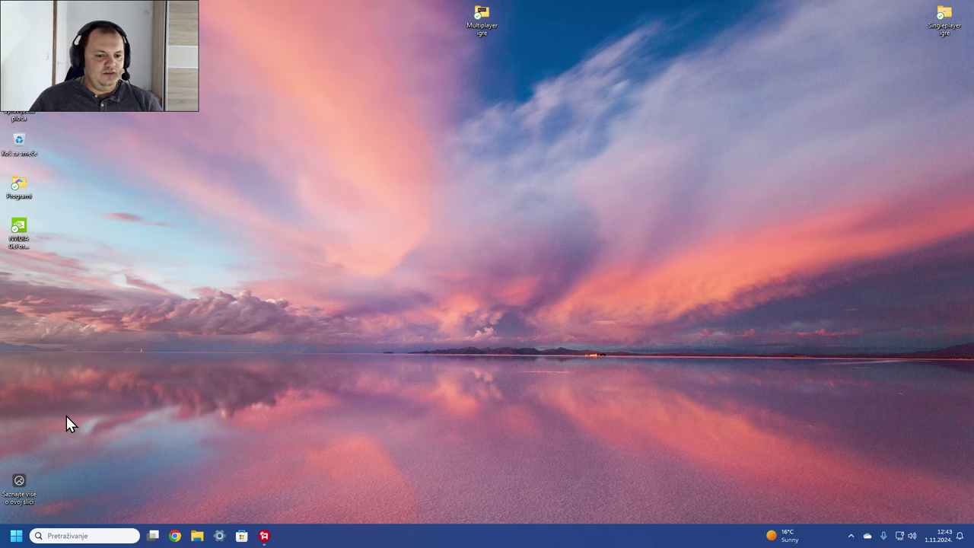
View the hidden tray icons, open Windows Settings and look through its home page (Početna stranica).
mouse_move(153, 535)
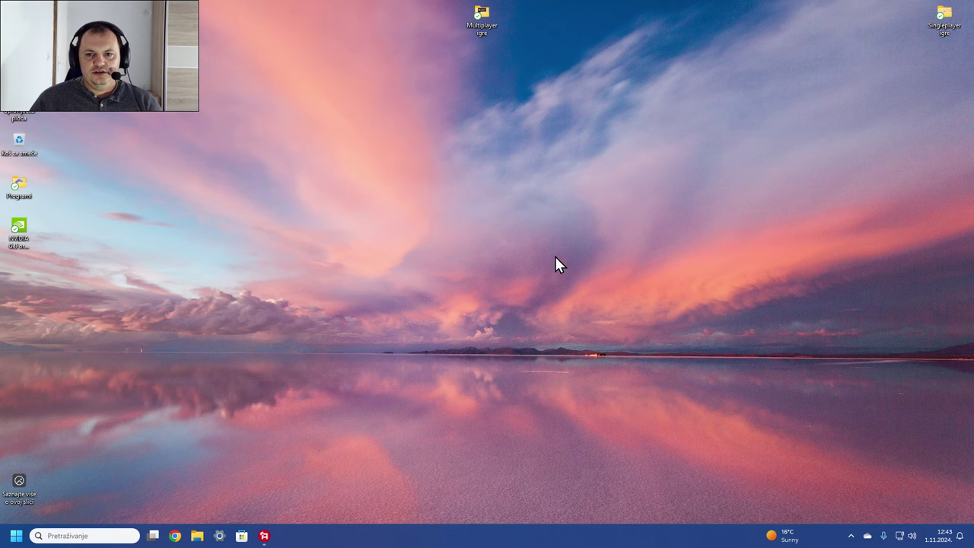
click(856, 538)
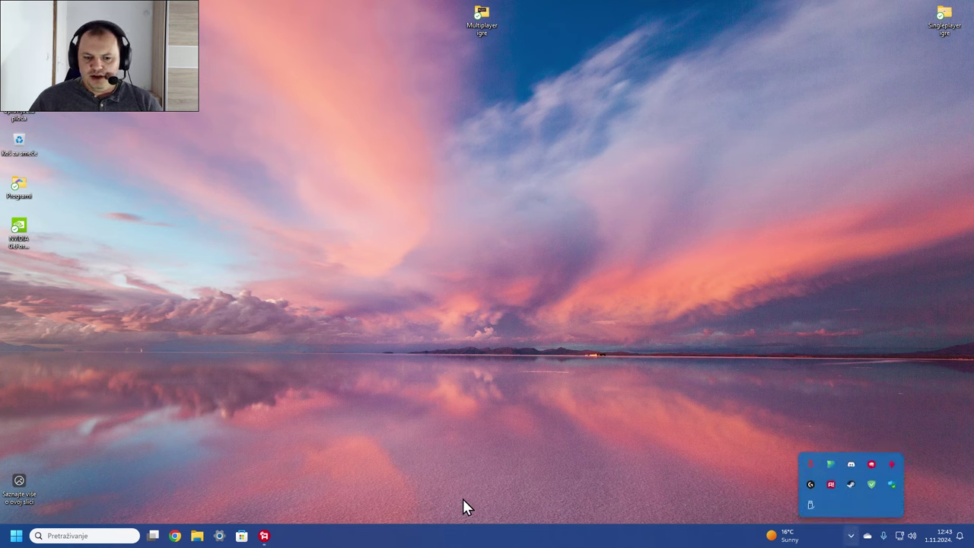
click(219, 535)
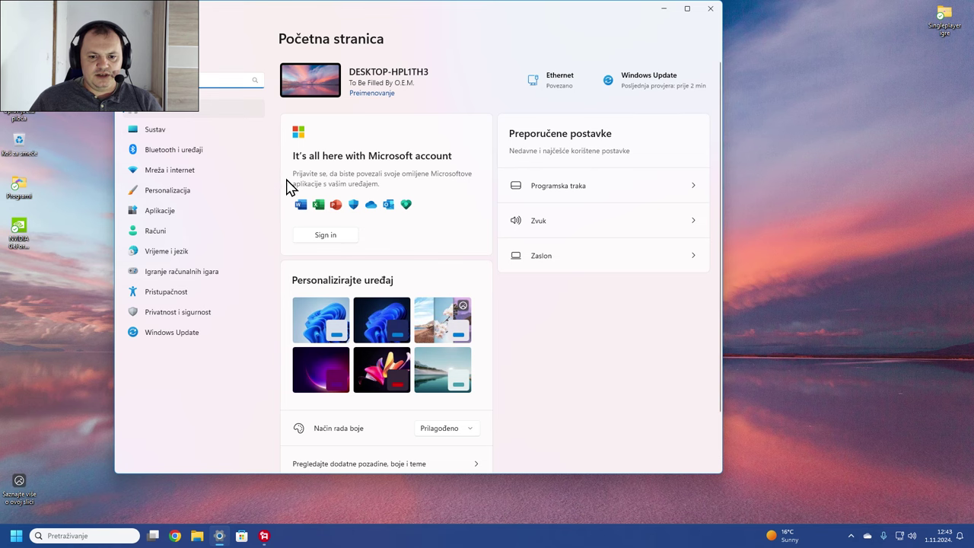
scroll(415, 242, down, 2)
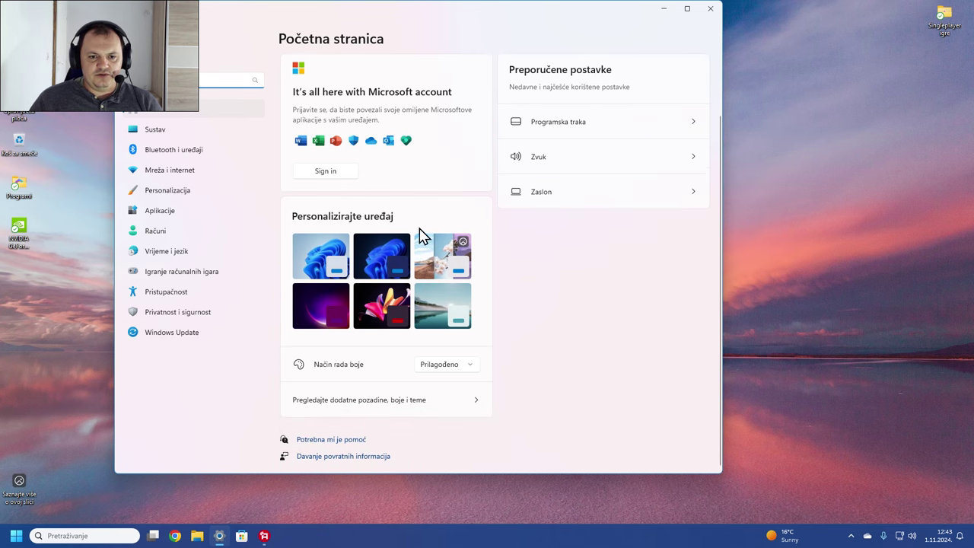
scroll(381, 228, up, 2)
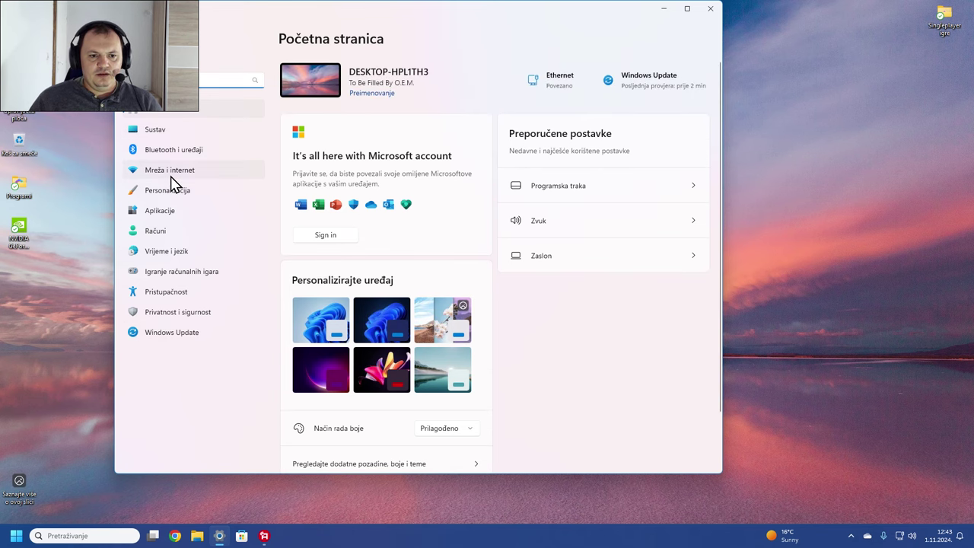
Look through the accounts page (Računi), move the Settings window clear of the screen edge and close it.
click(161, 234)
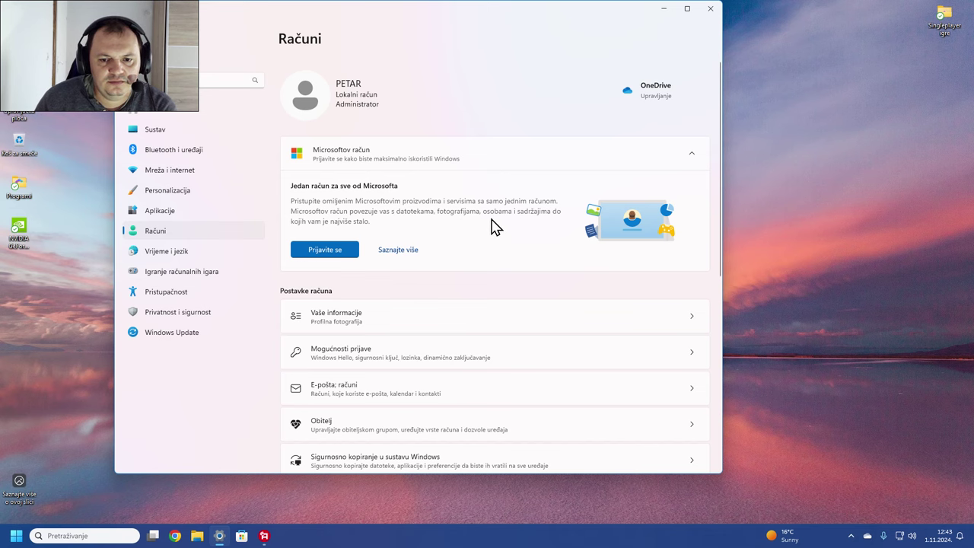
scroll(480, 230, down, 2)
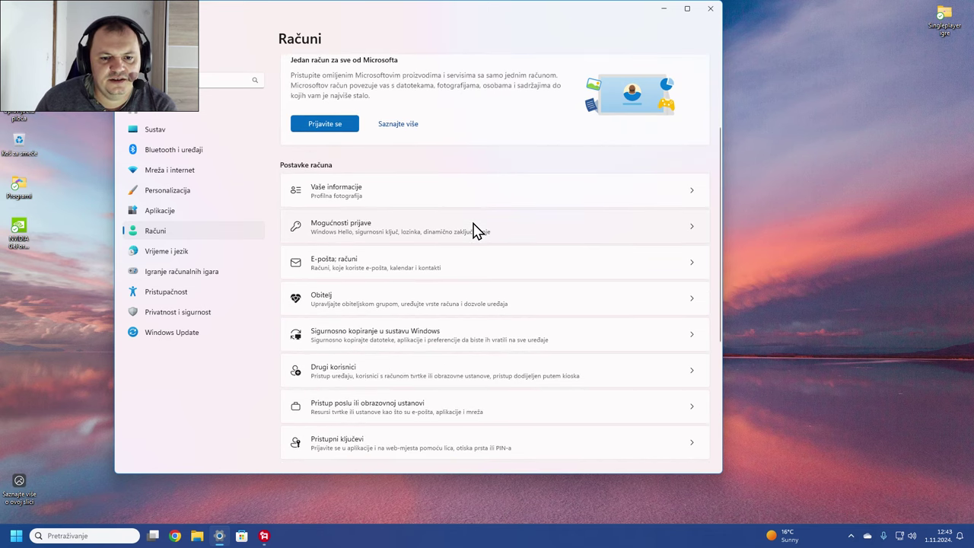
scroll(473, 228, down, 4)
scroll(467, 222, up, 6)
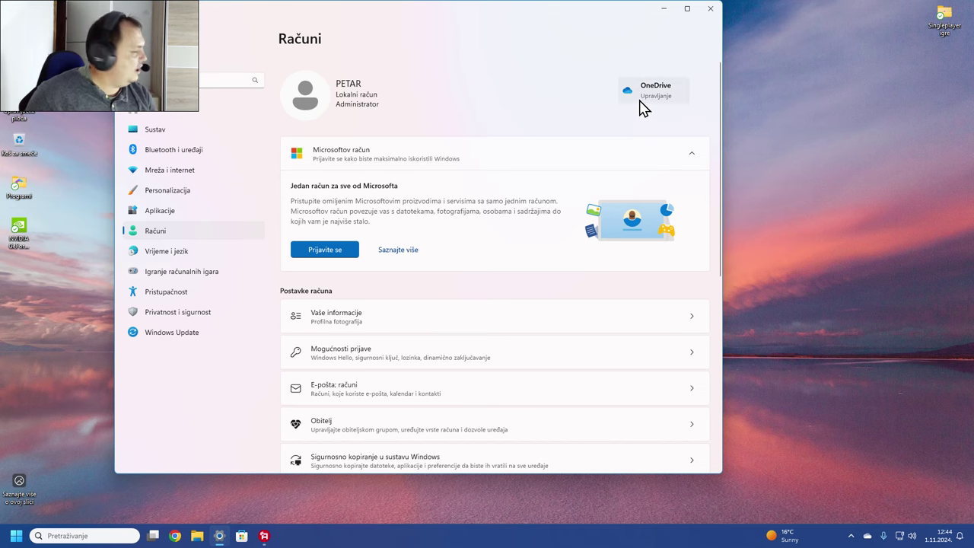
drag(429, 18, 495, 43)
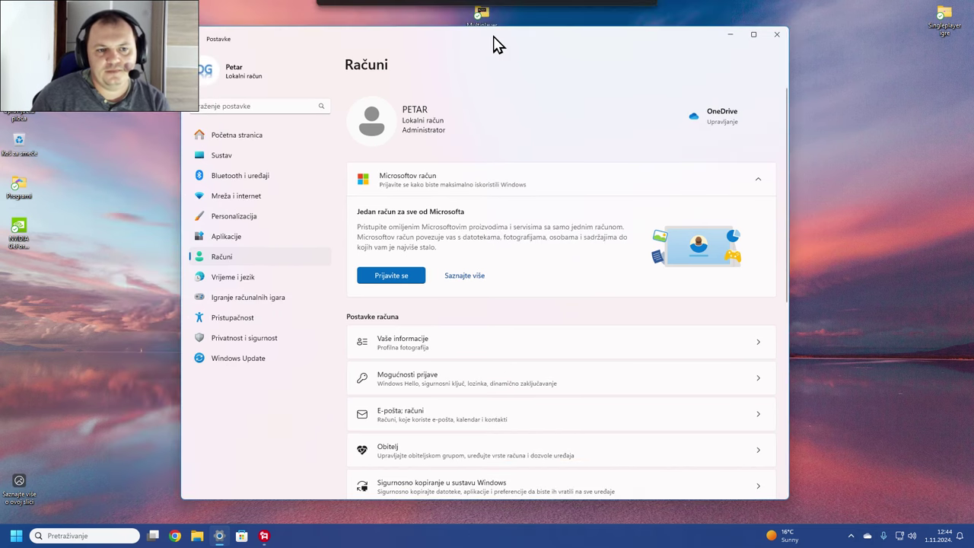
click(780, 34)
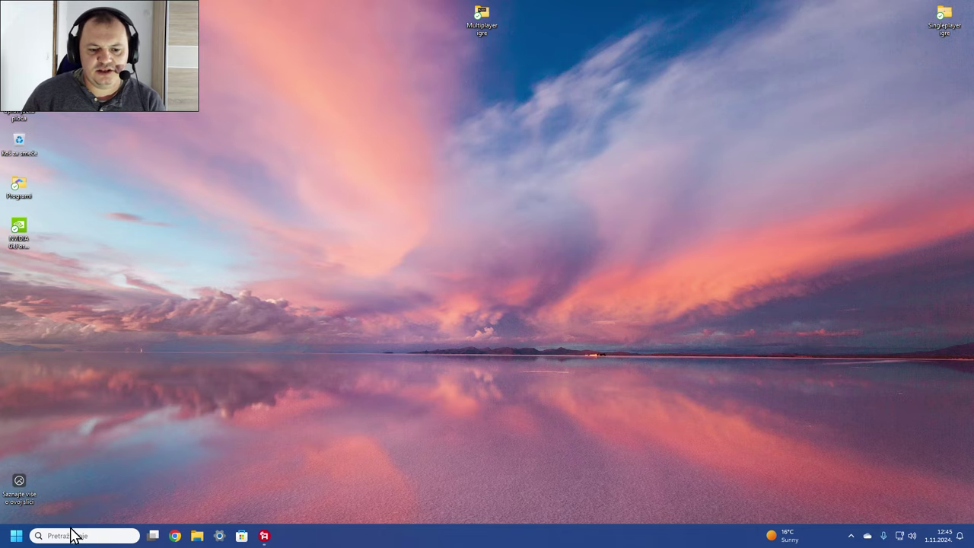
Reopen Windows Settings, view the Sustav and Bluetooth i uređaji pages and return to the home page.
click(219, 536)
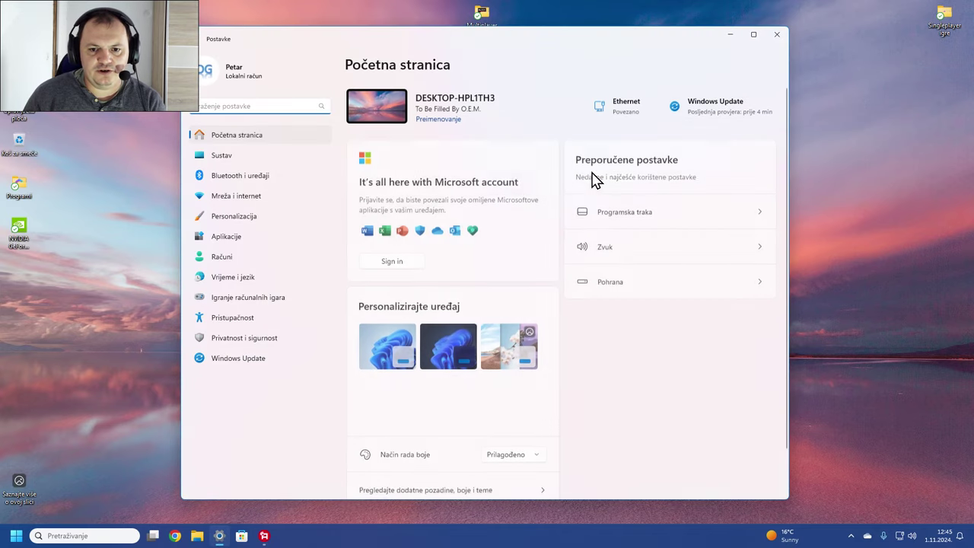
click(233, 163)
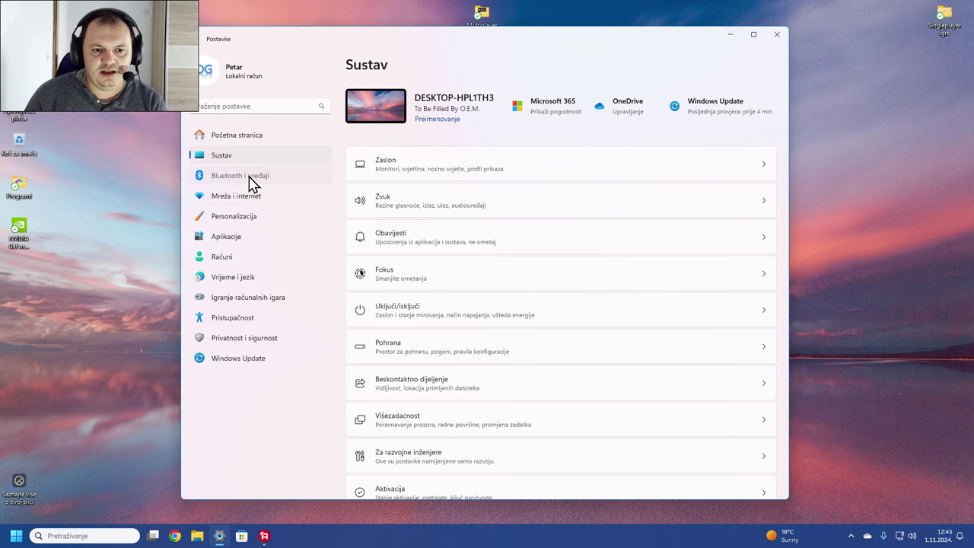
click(250, 181)
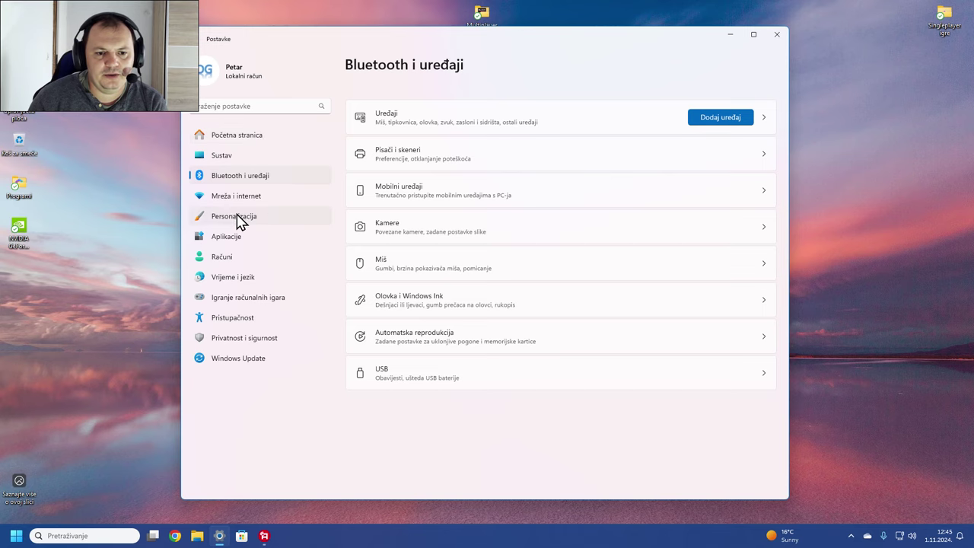
click(240, 137)
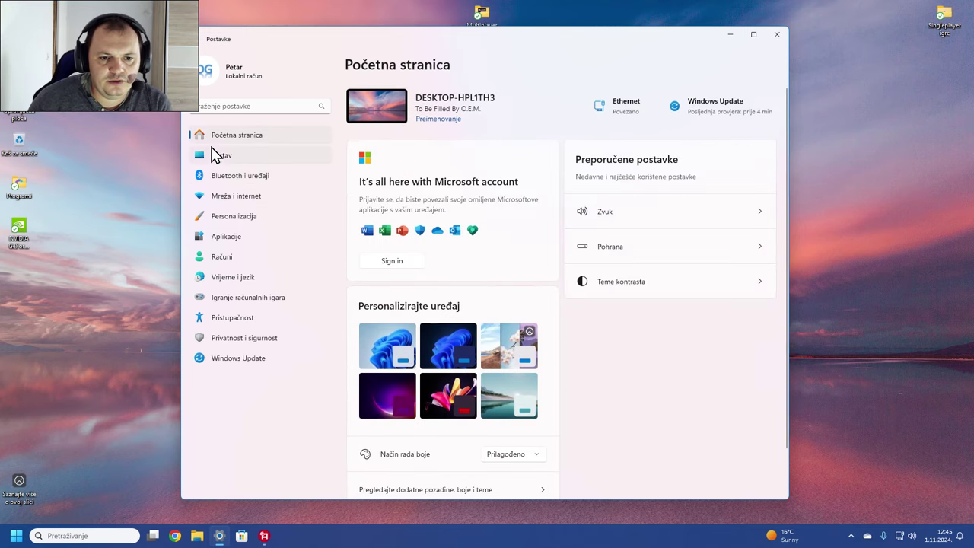
Open the Za razvojne inženjere page under Sustav, then view the drives in Ovaj PC and close that window.
click(219, 155)
scroll(479, 213, down, 2)
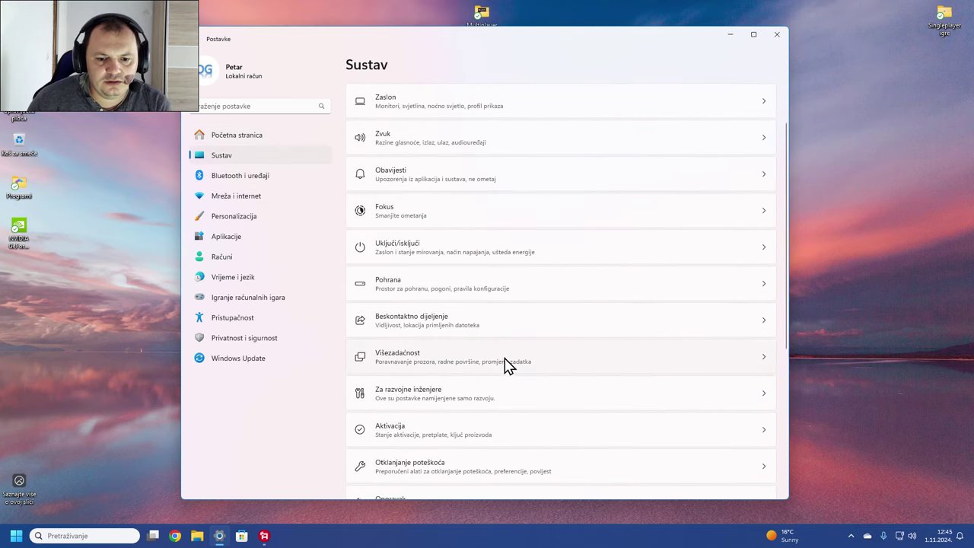
click(482, 398)
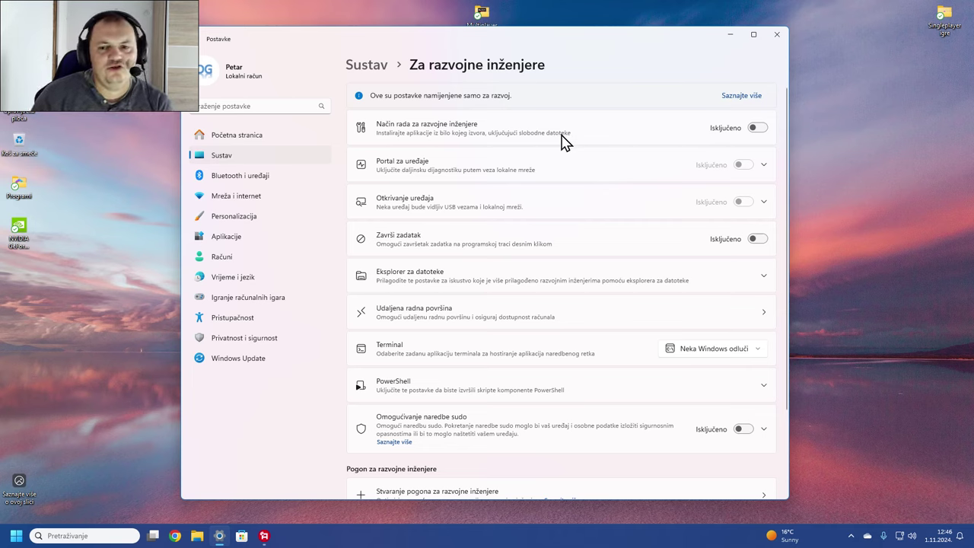
double_click(29, 65)
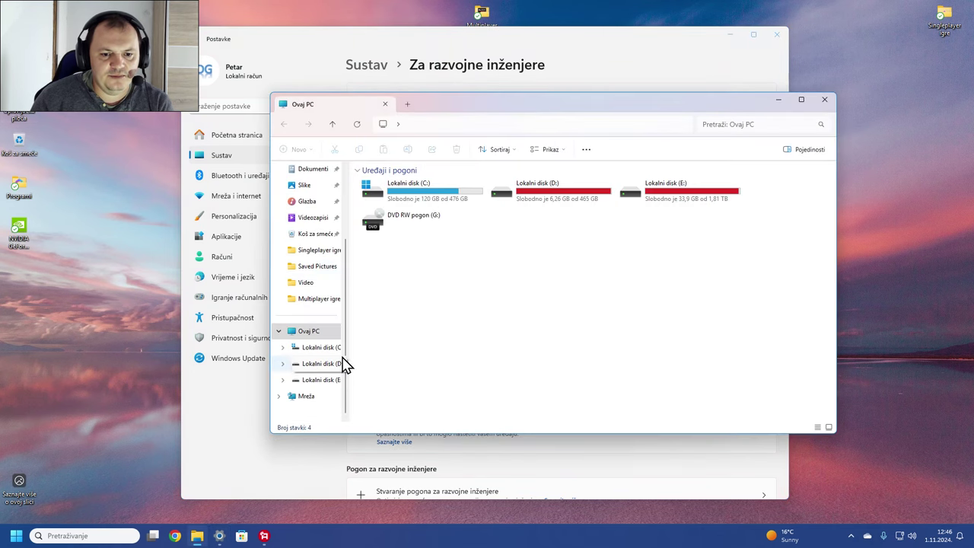
click(825, 99)
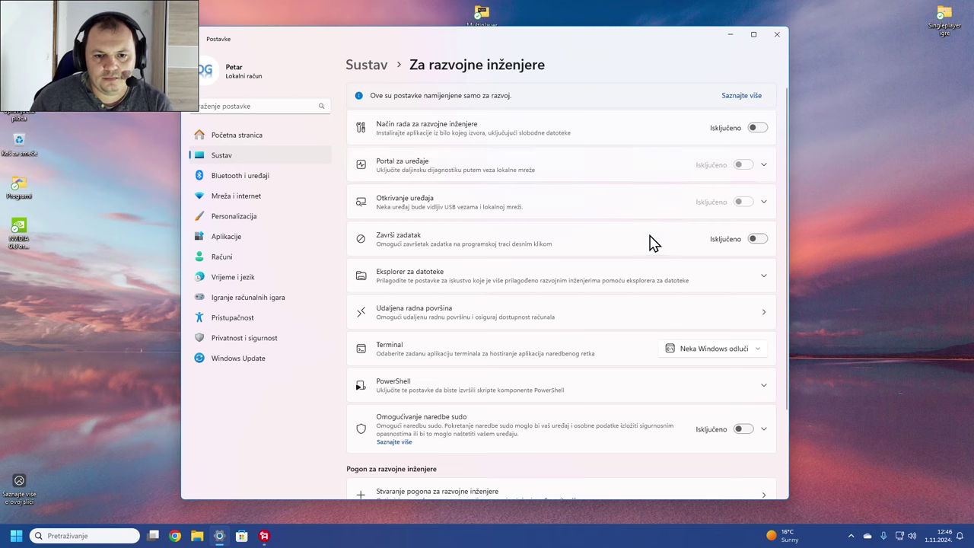
Enable Završi zadatak in the developer settings and check for that option in the Action! taskbar context menu.
click(757, 239)
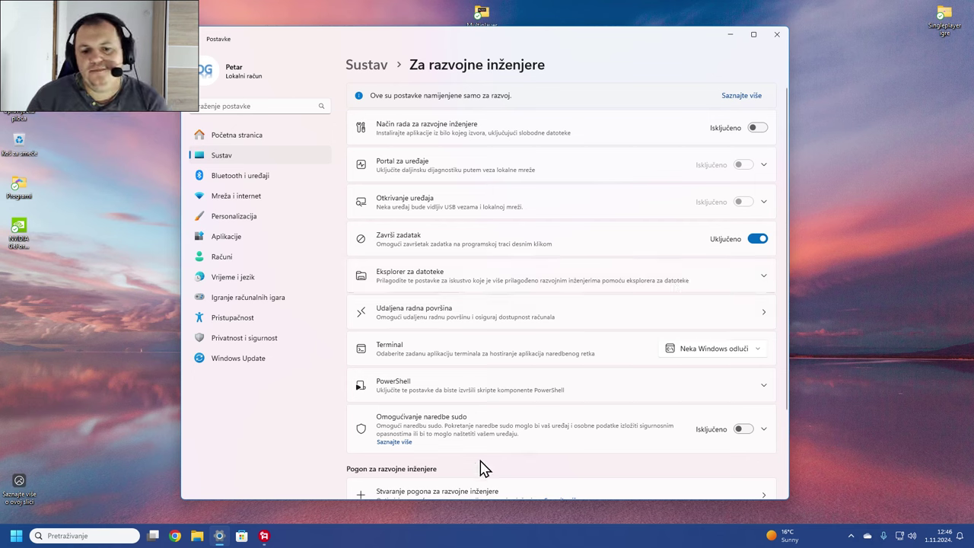
right_click(266, 536)
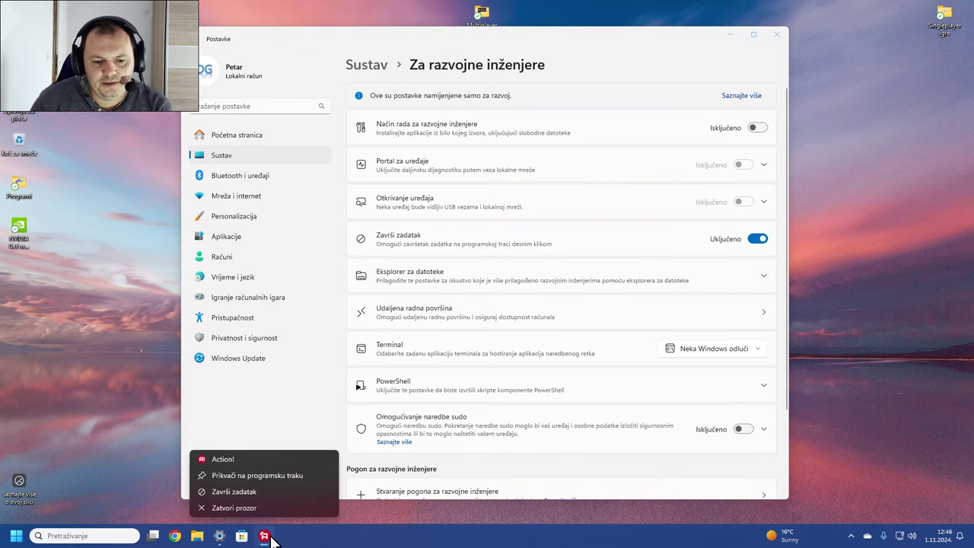
click(252, 491)
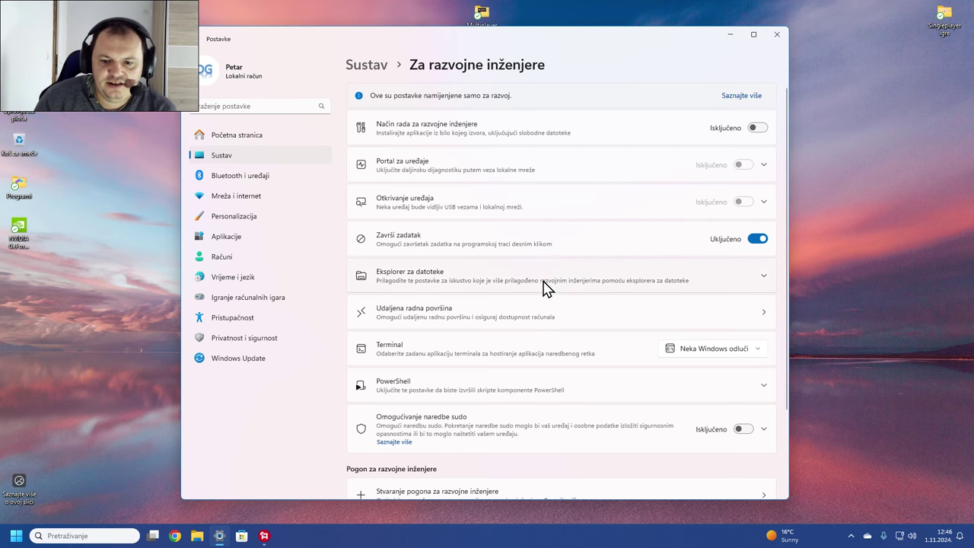
Look through the remaining developer settings and close the Settings window.
scroll(559, 287, down, 3)
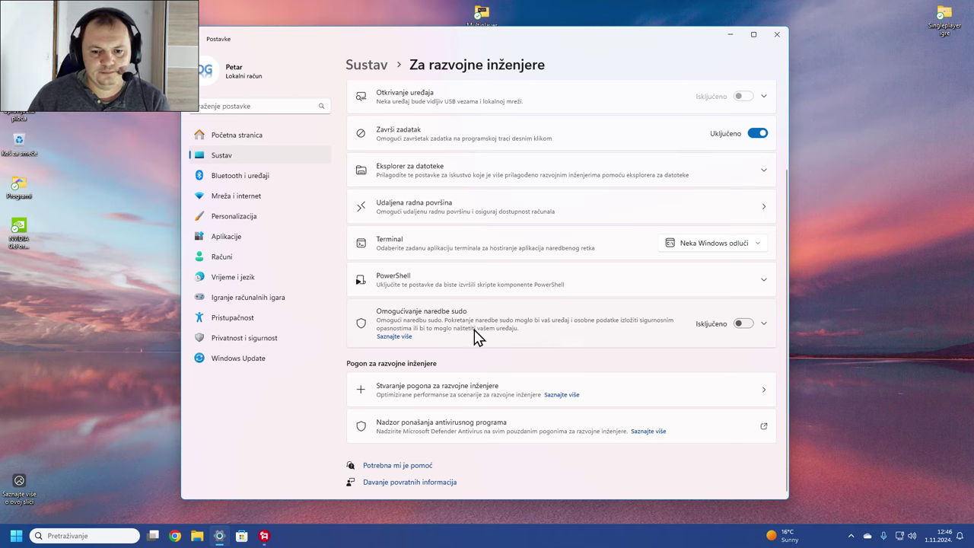
click(776, 36)
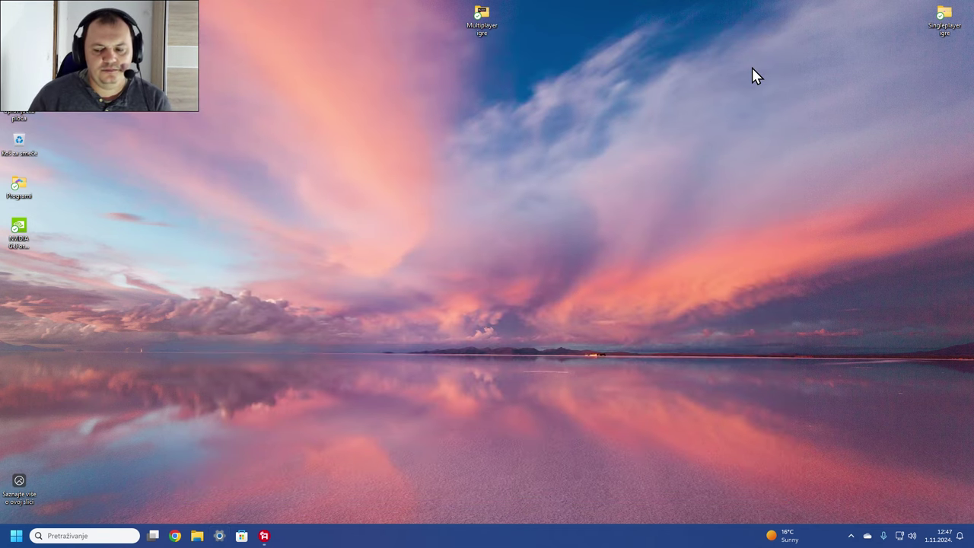